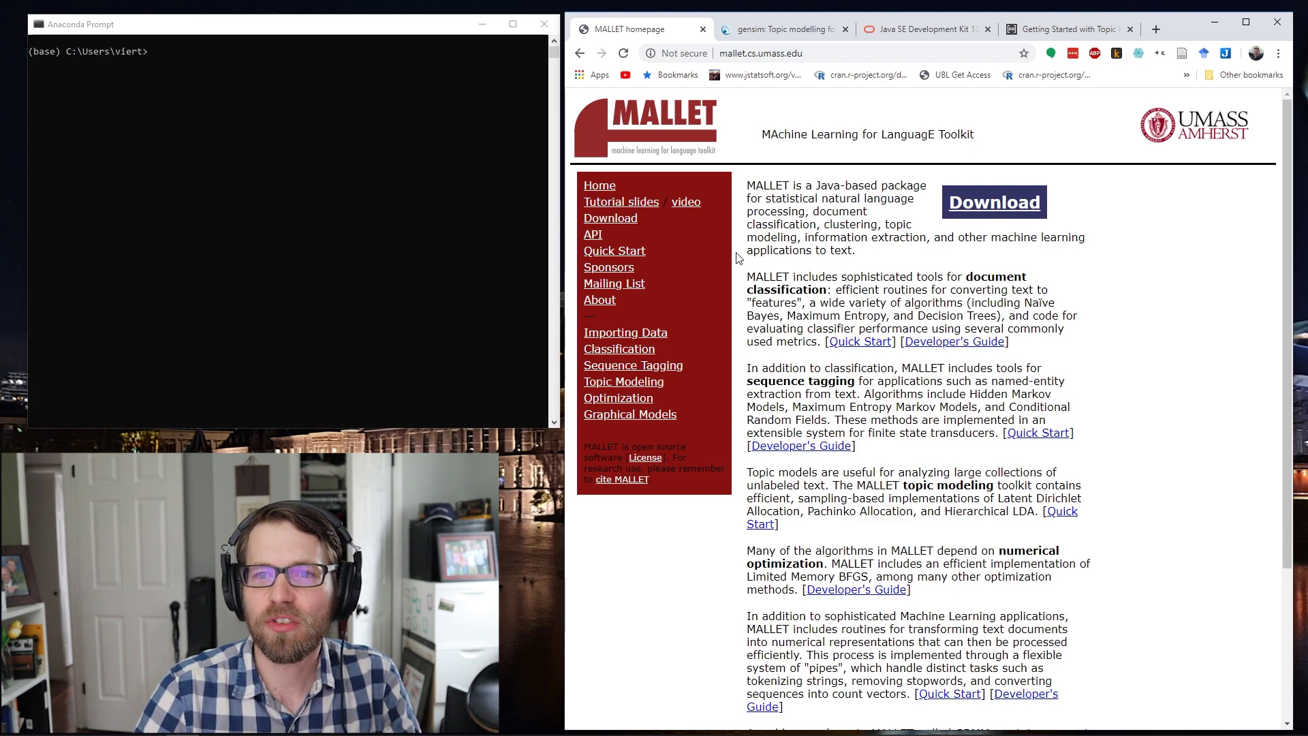
- Cycle through the JDK, gensim and Programming Historian tabs, finishing on the gensim homepage
click(878, 30)
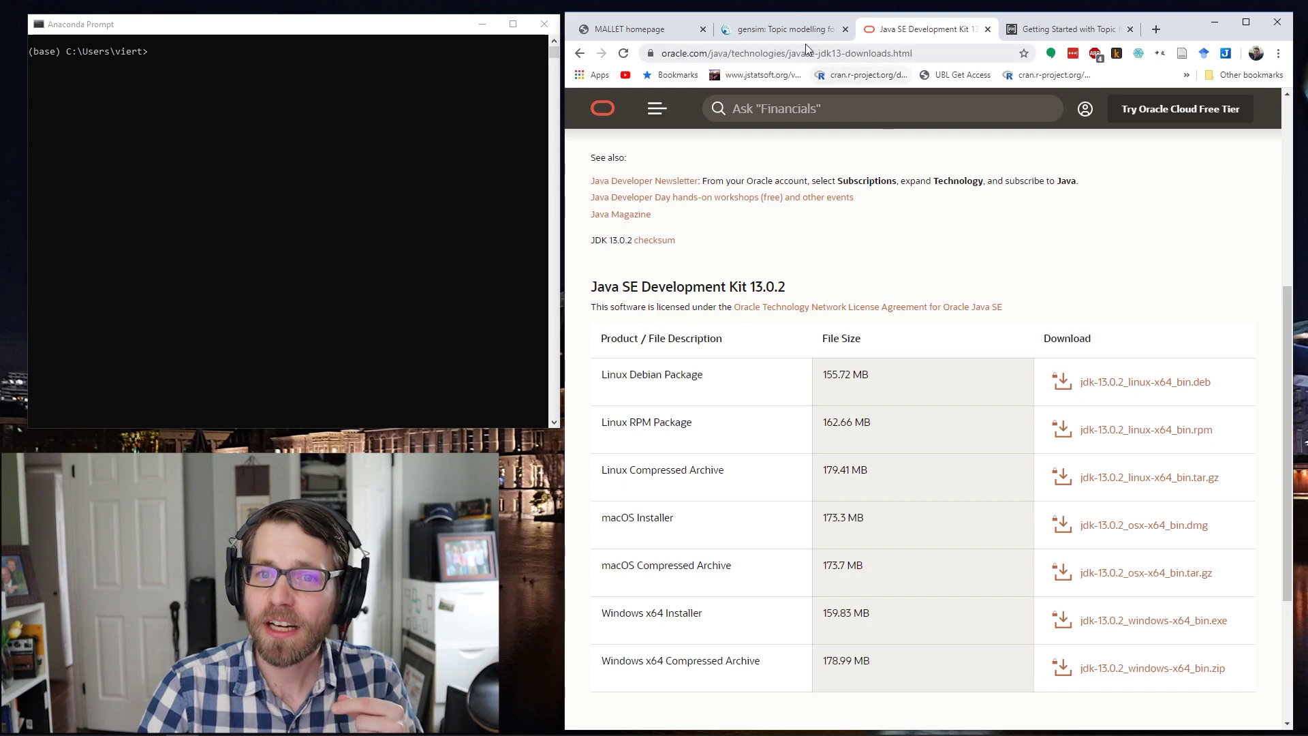
click(794, 29)
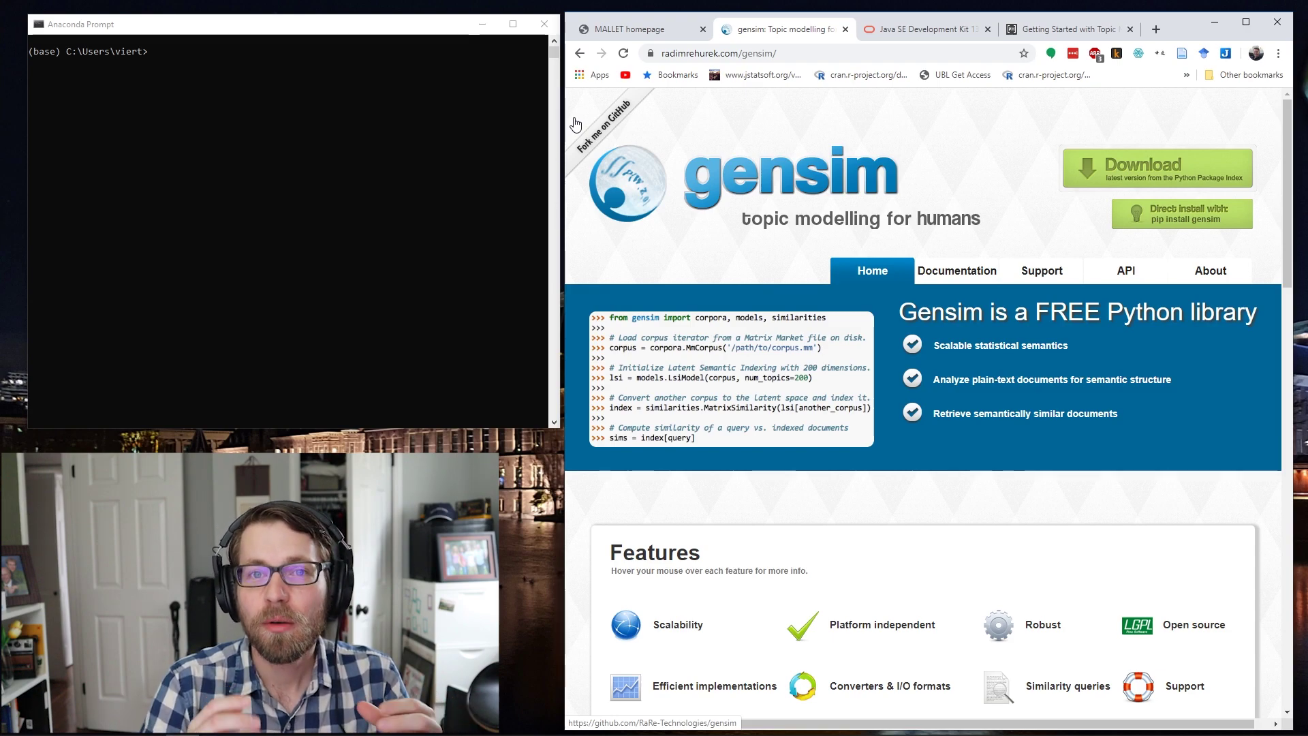
click(1034, 27)
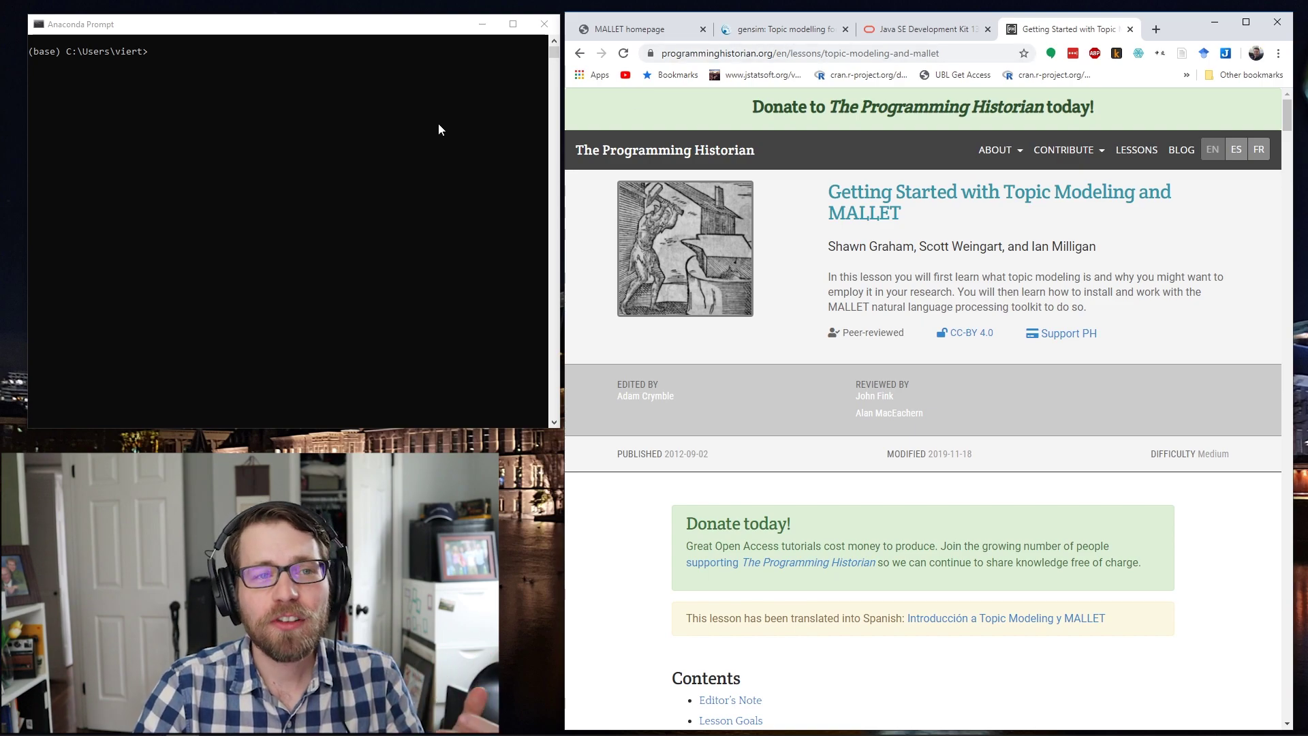
click(784, 29)
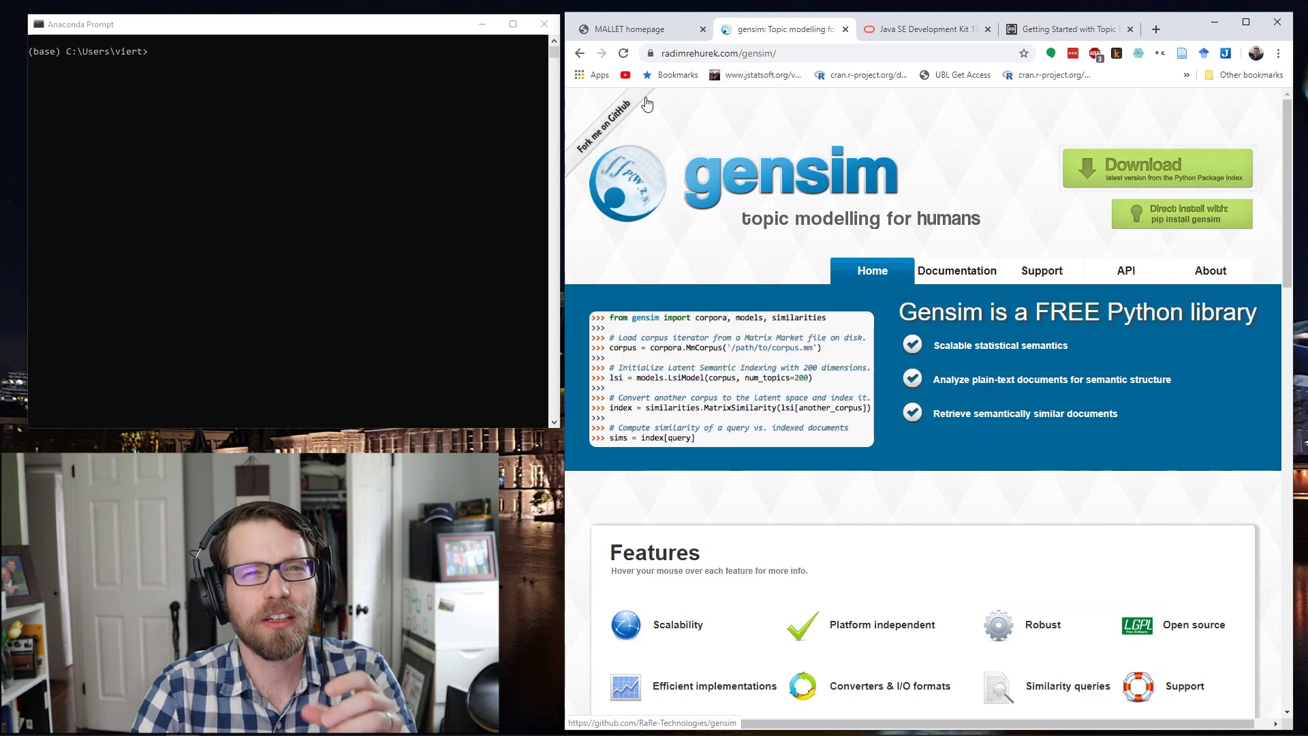
- Install gensim 3.8.1 and its dependencies with pip install gensim in Anaconda Prompt
click(376, 183)
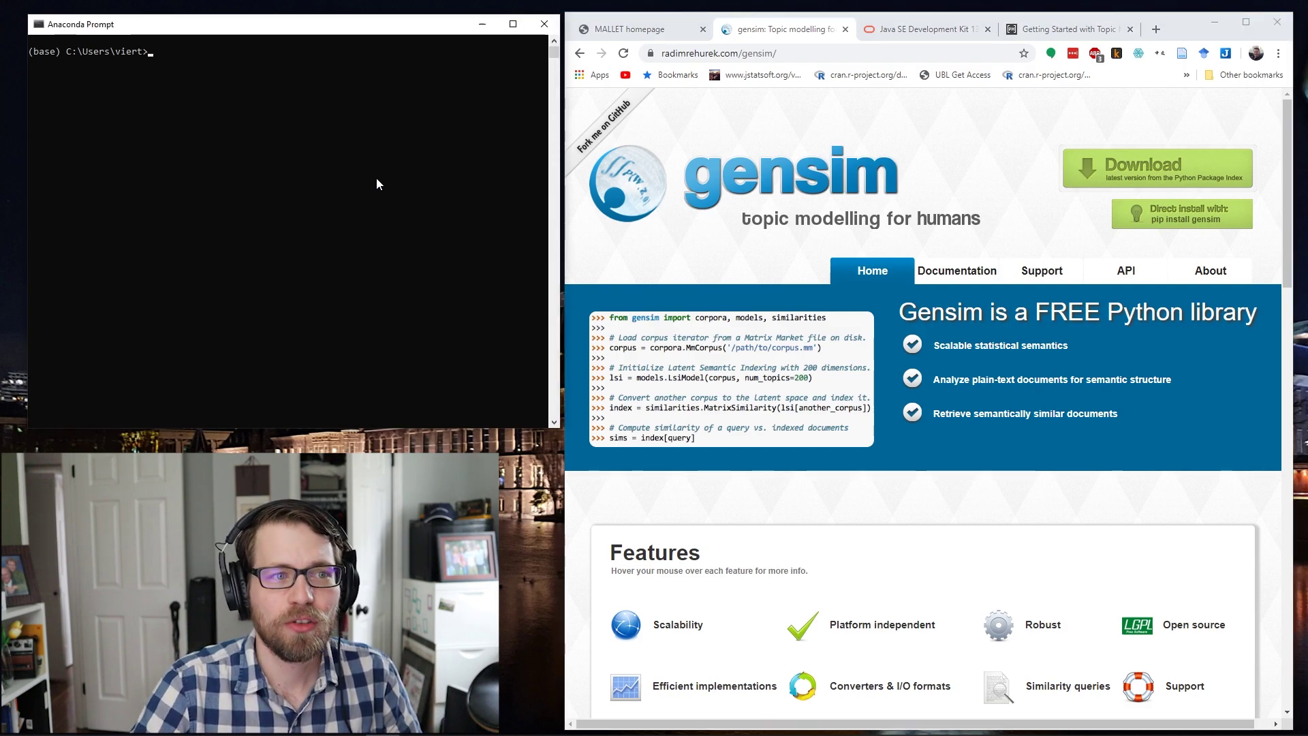
click(376, 182)
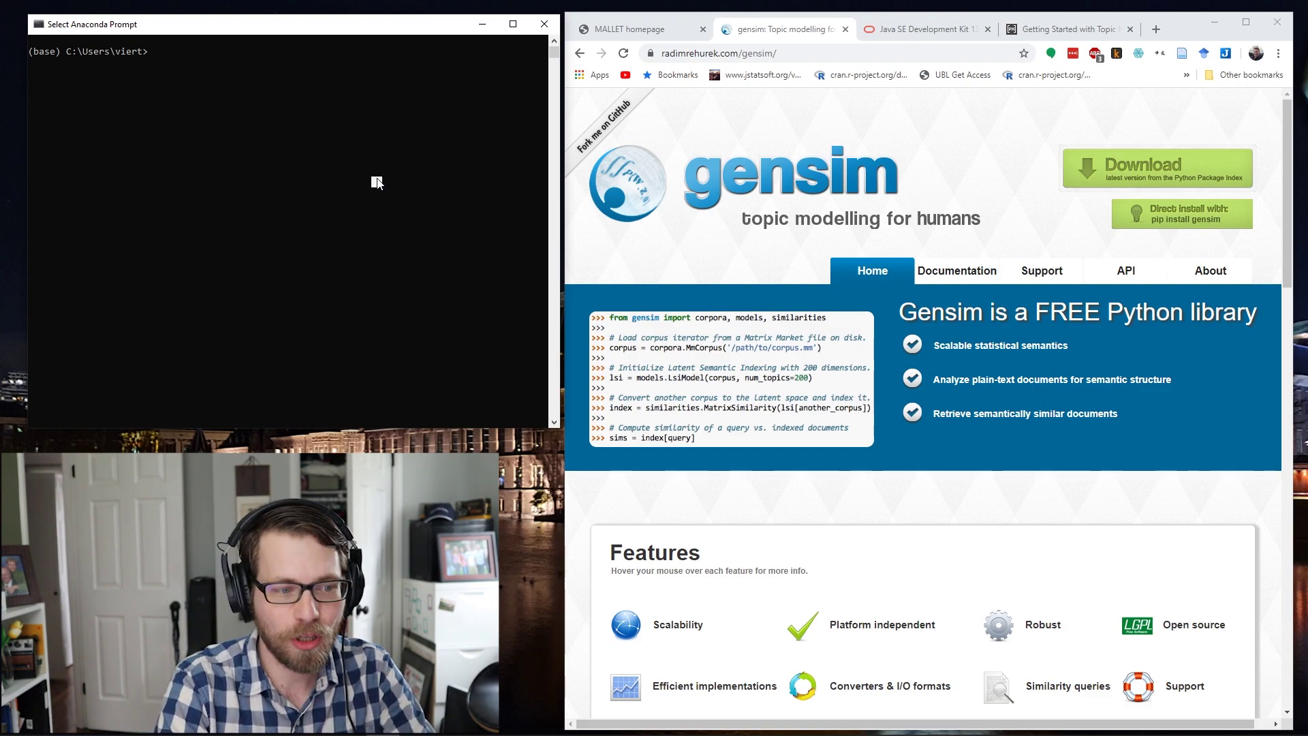
text(pip ins)
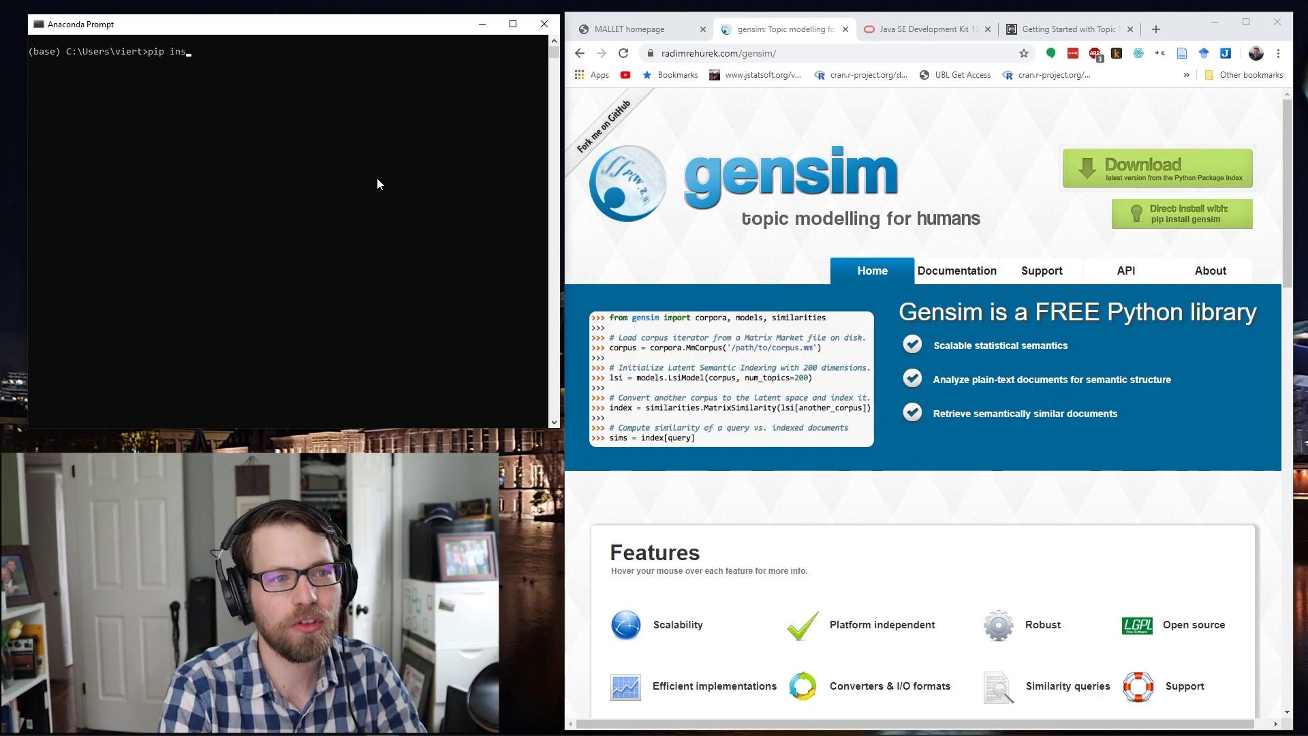
text(tall gensim)
key(Return)
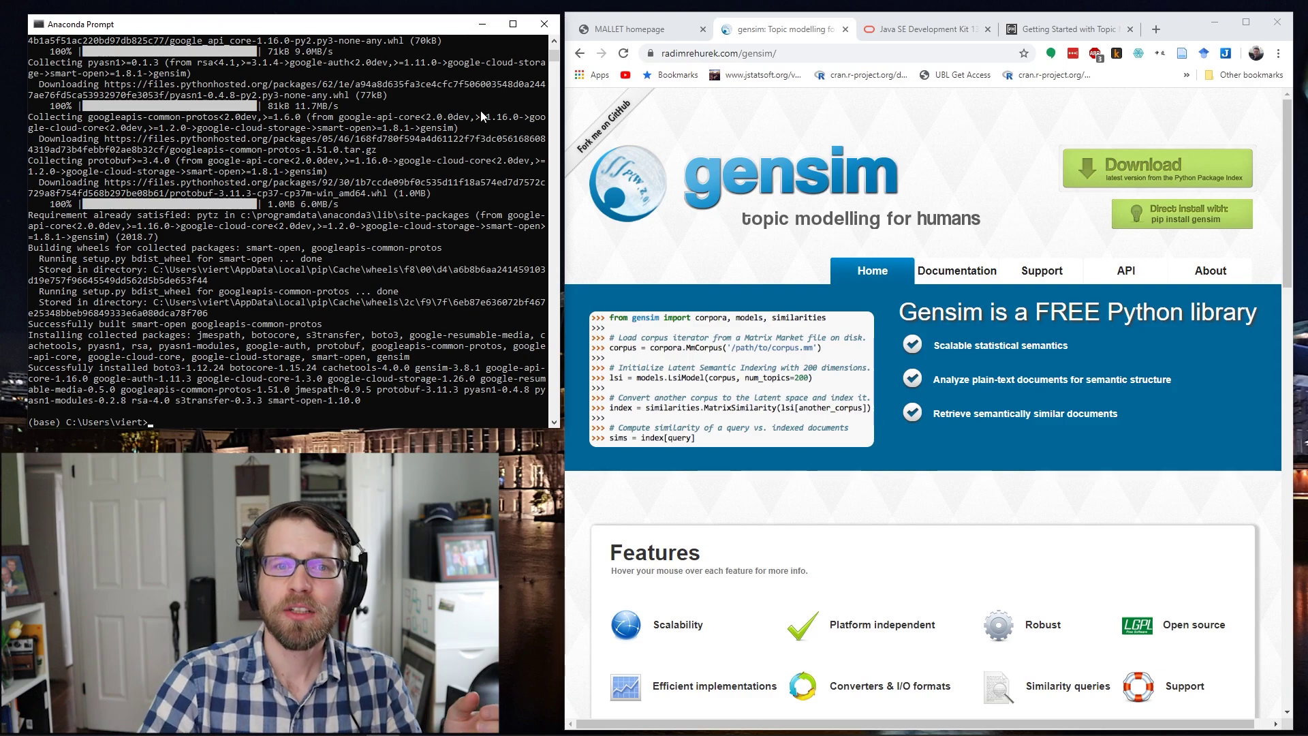
- Download mallet-2.0.8.zip from the MALLET website's download page
click(676, 29)
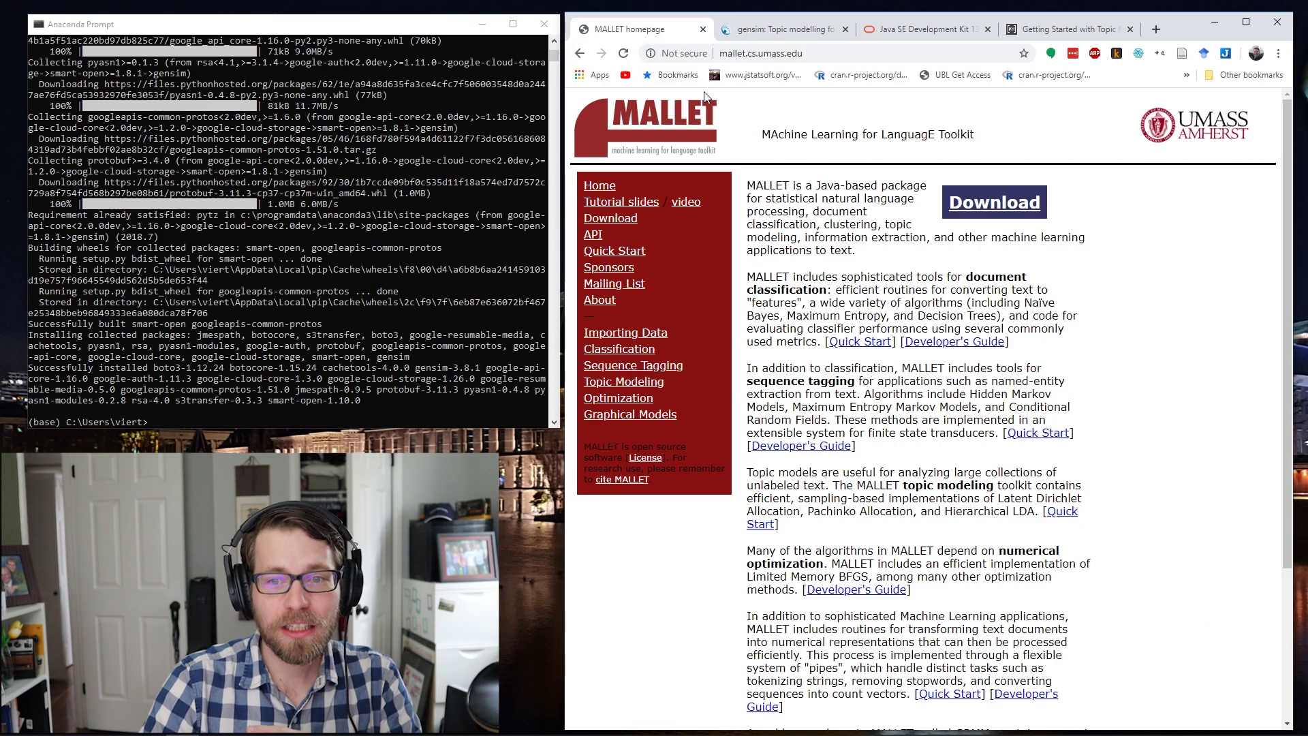
click(995, 212)
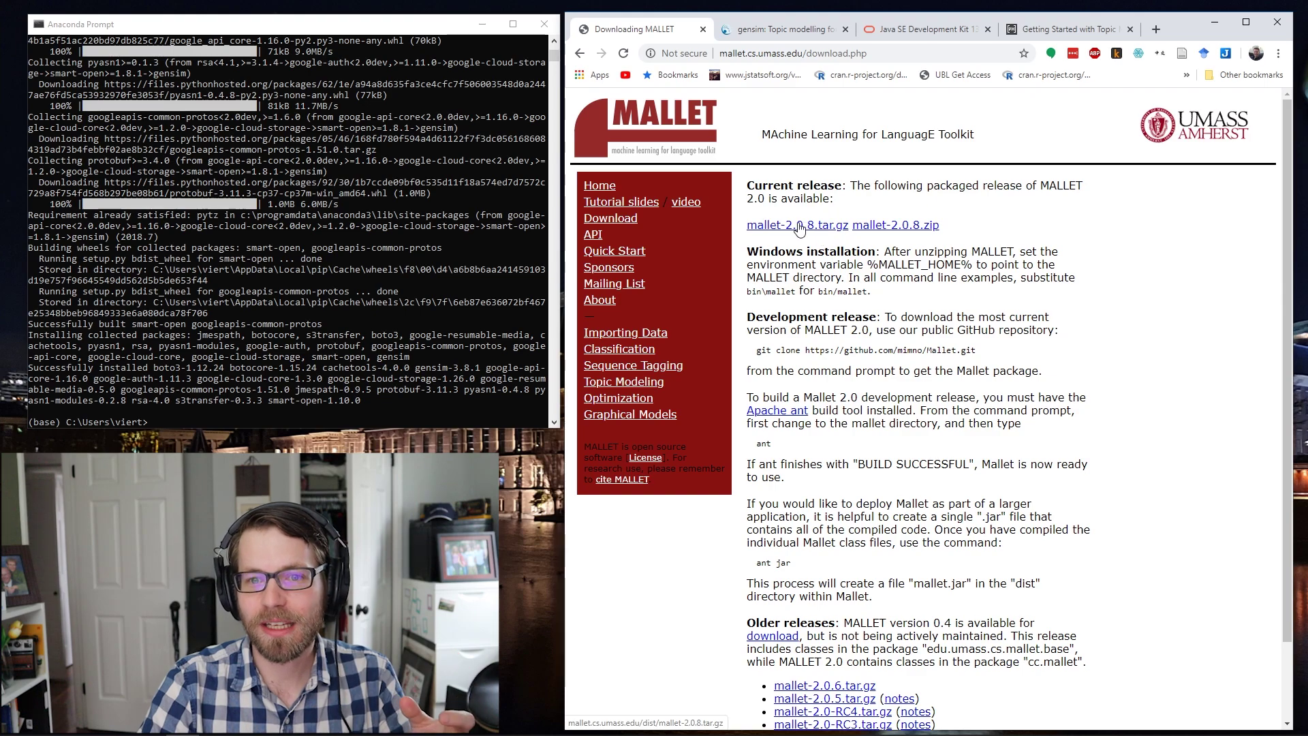
click(902, 235)
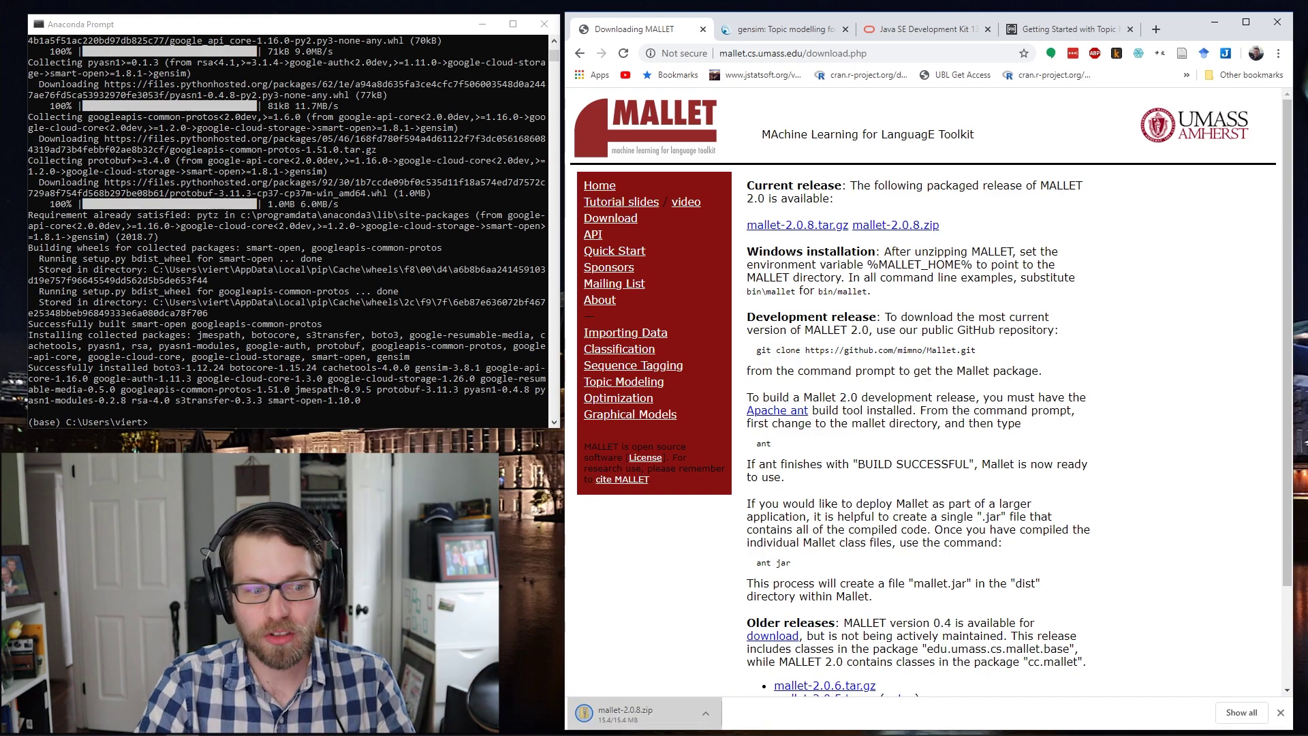
key(super+e)
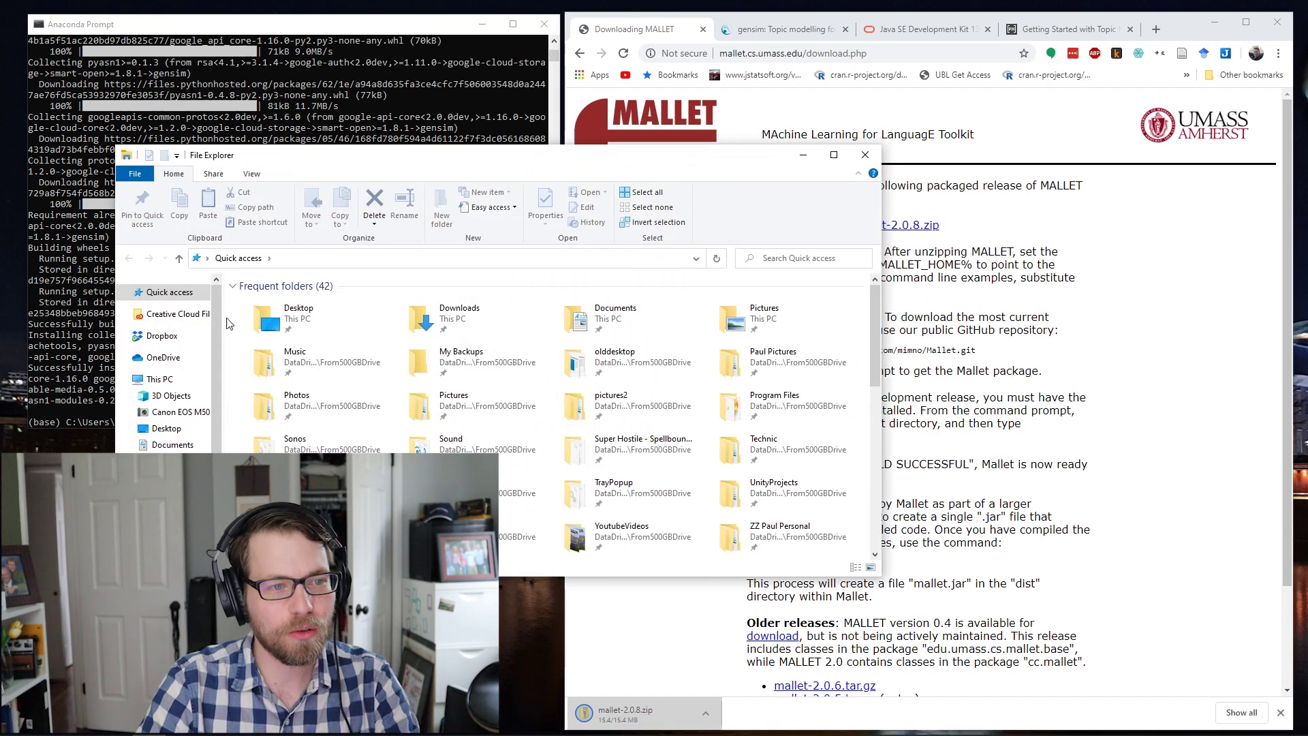
- Extract the mallet-2.0.8 zip from Downloads to its suggested folder
click(167, 461)
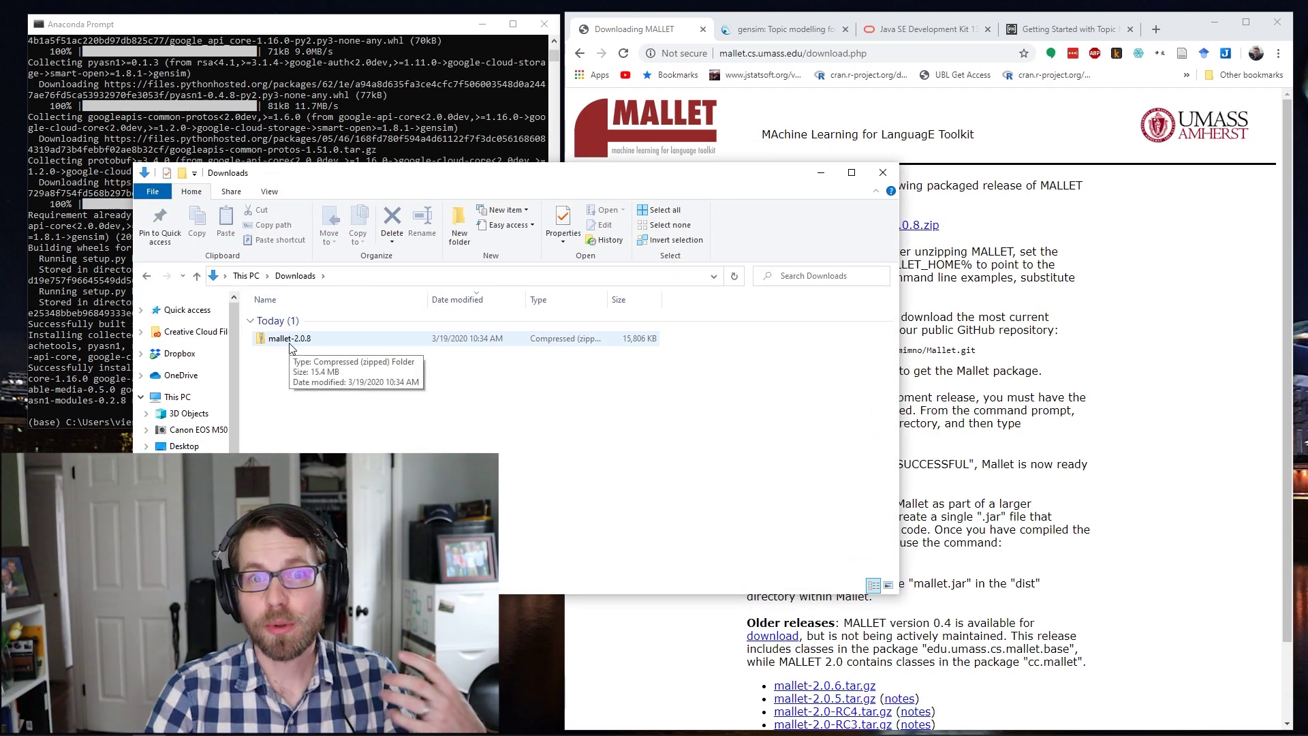
double_click(290, 338)
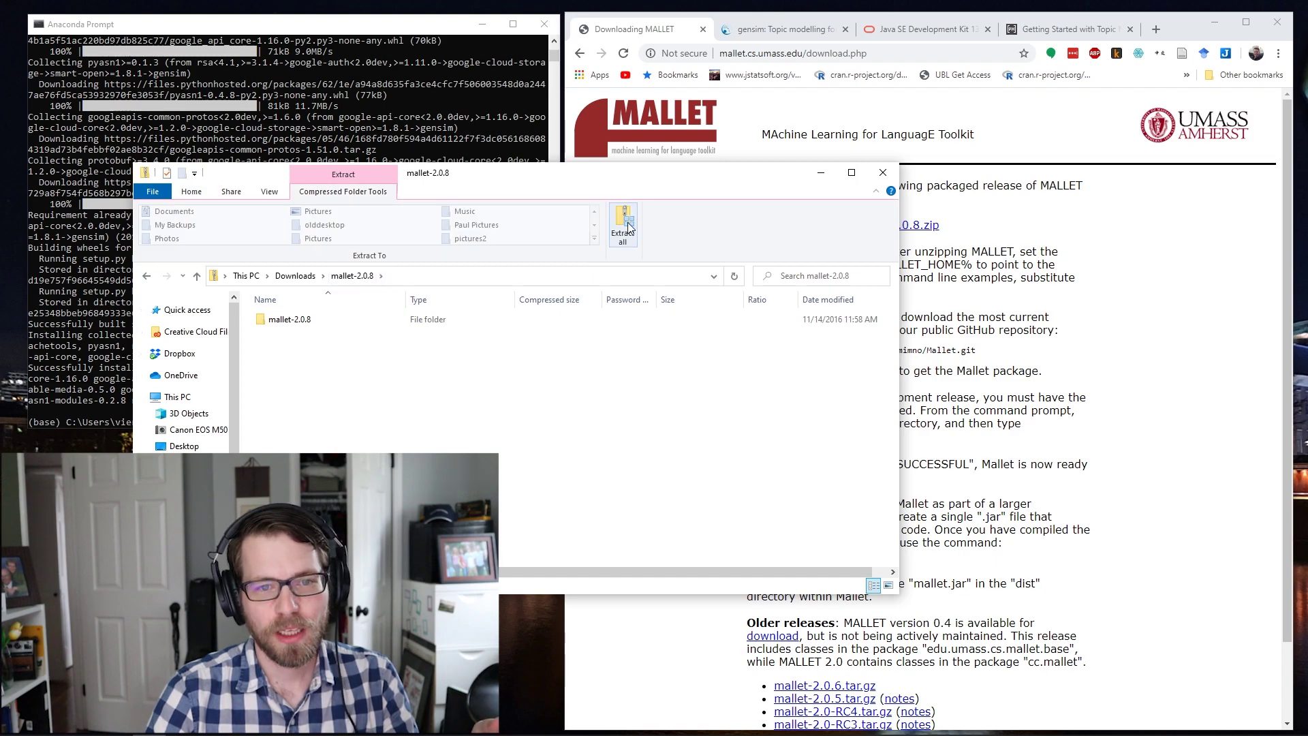
click(623, 222)
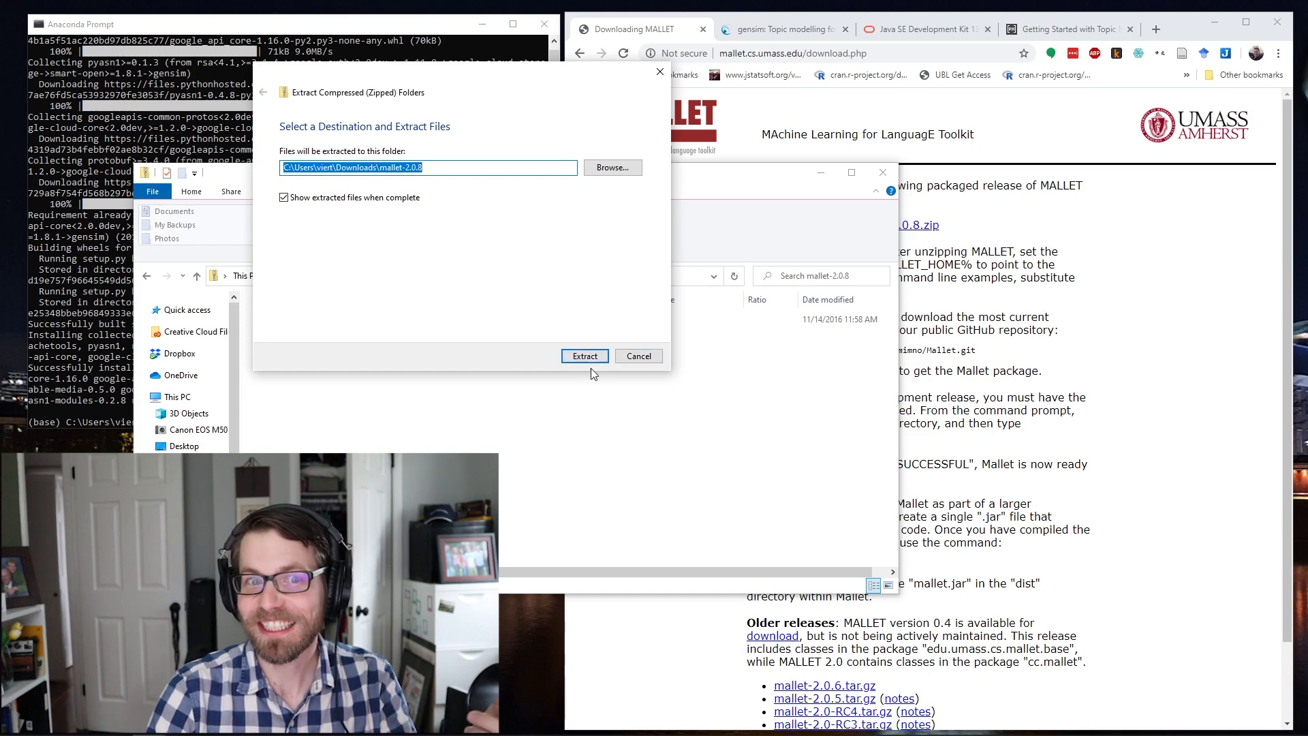
click(586, 359)
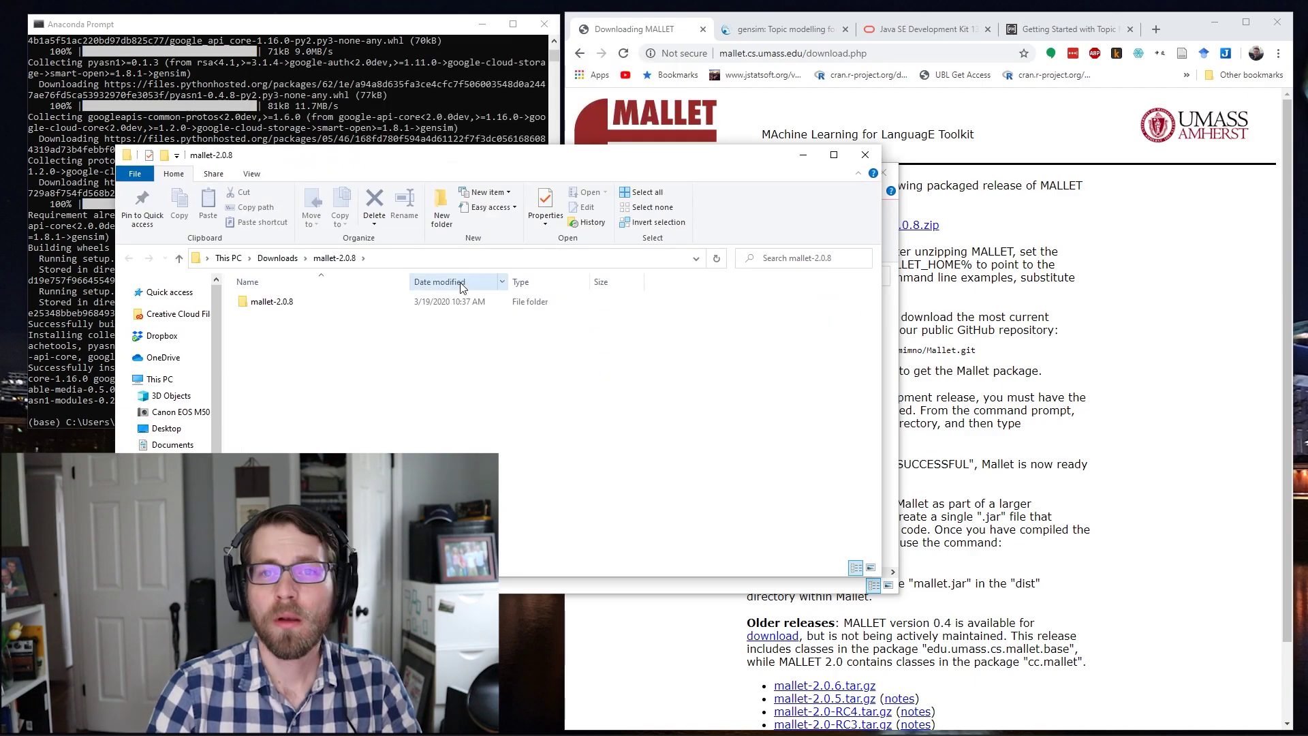
- Rename the extracted folder to mallet and move it to the root of Local Disk (C:)
right_click(277, 306)
text(mallet-2.0.8)
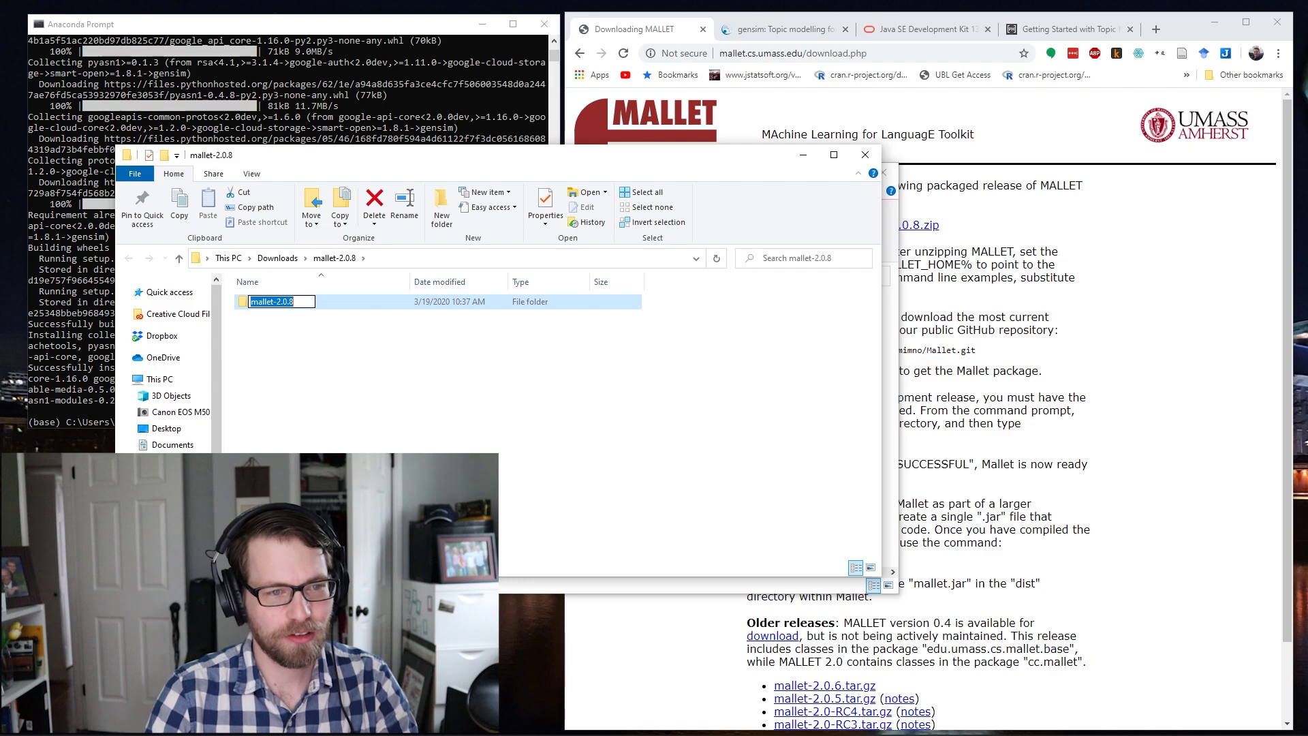
text(mallet)
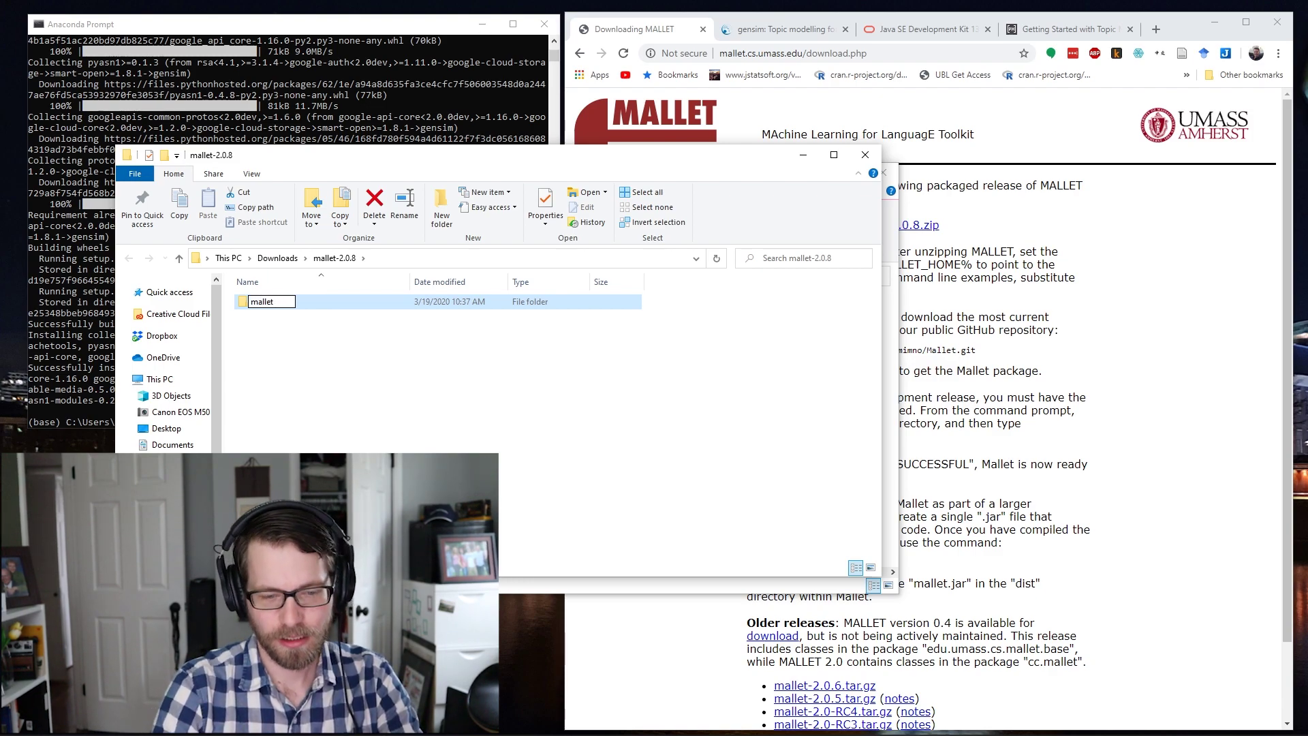
key(Return)
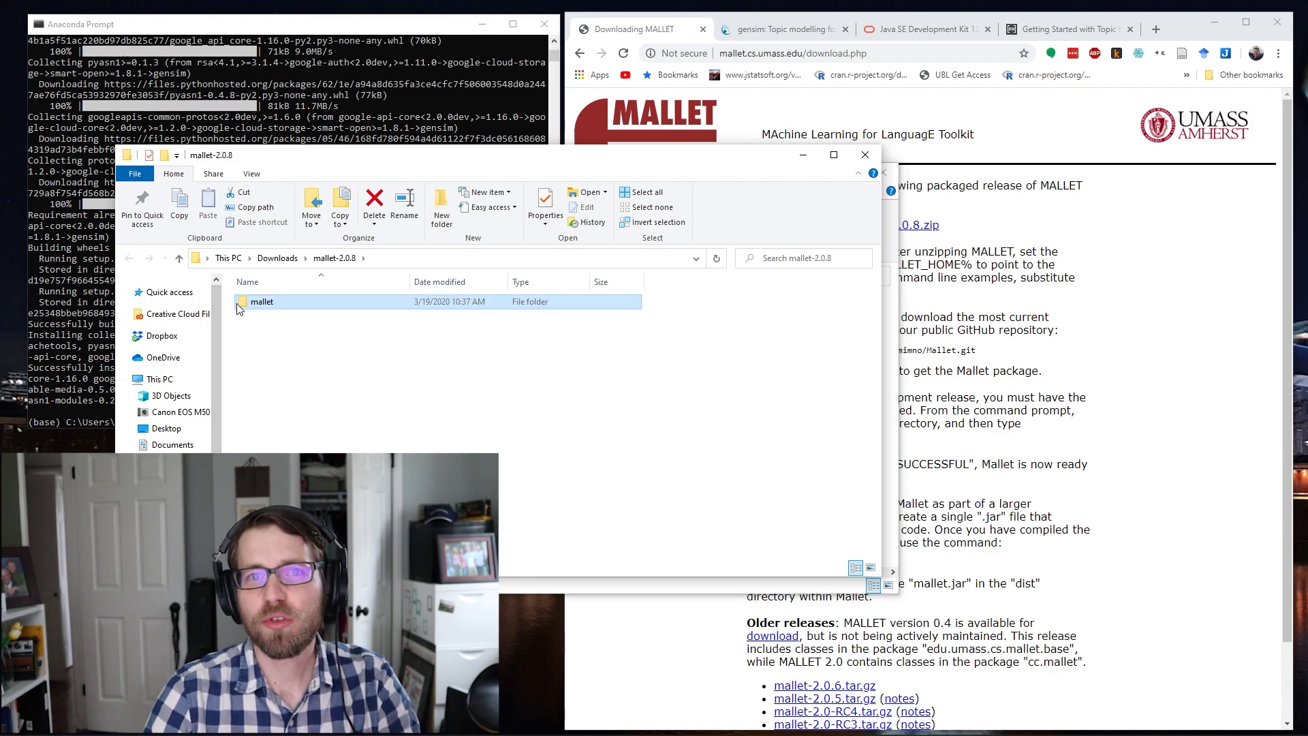
mouse_move(239, 308)
mouse_down()
mouse_move(235, 447)
mouse_move(172, 433)
mouse_up()
key(alt+Left)
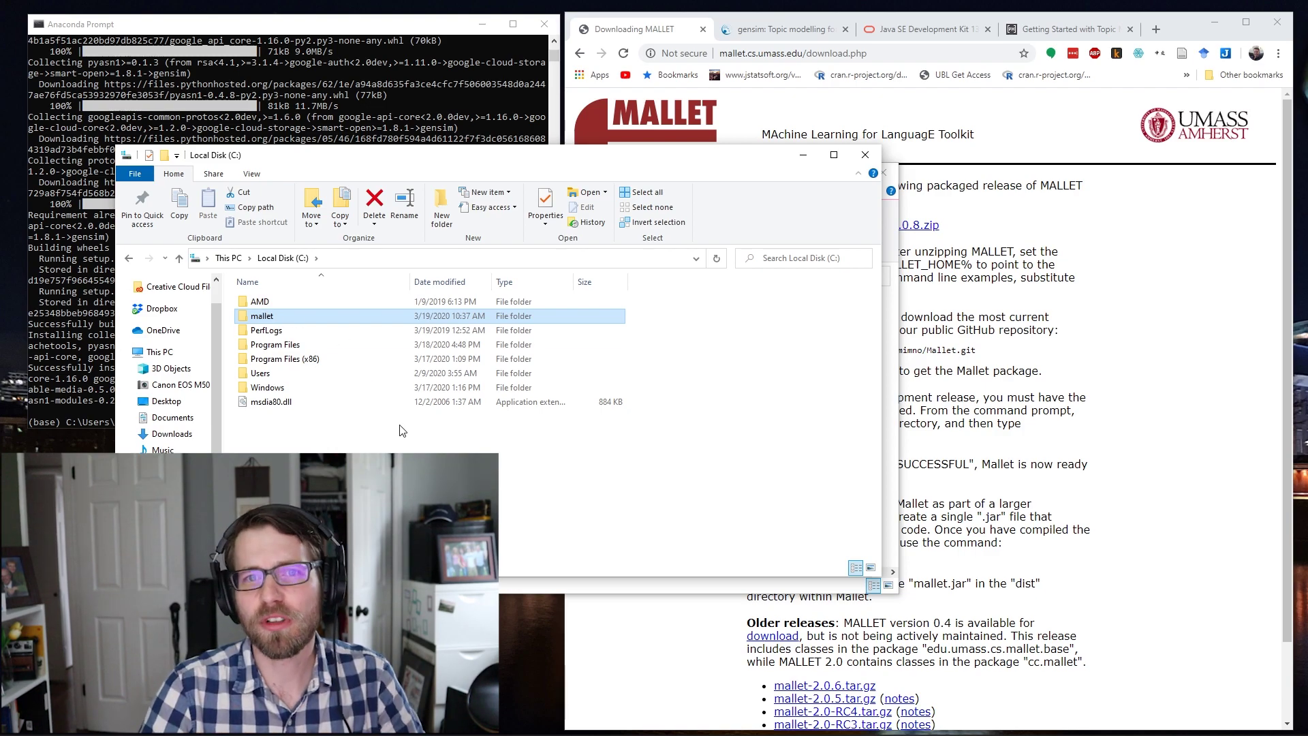
key(ctrl+space)
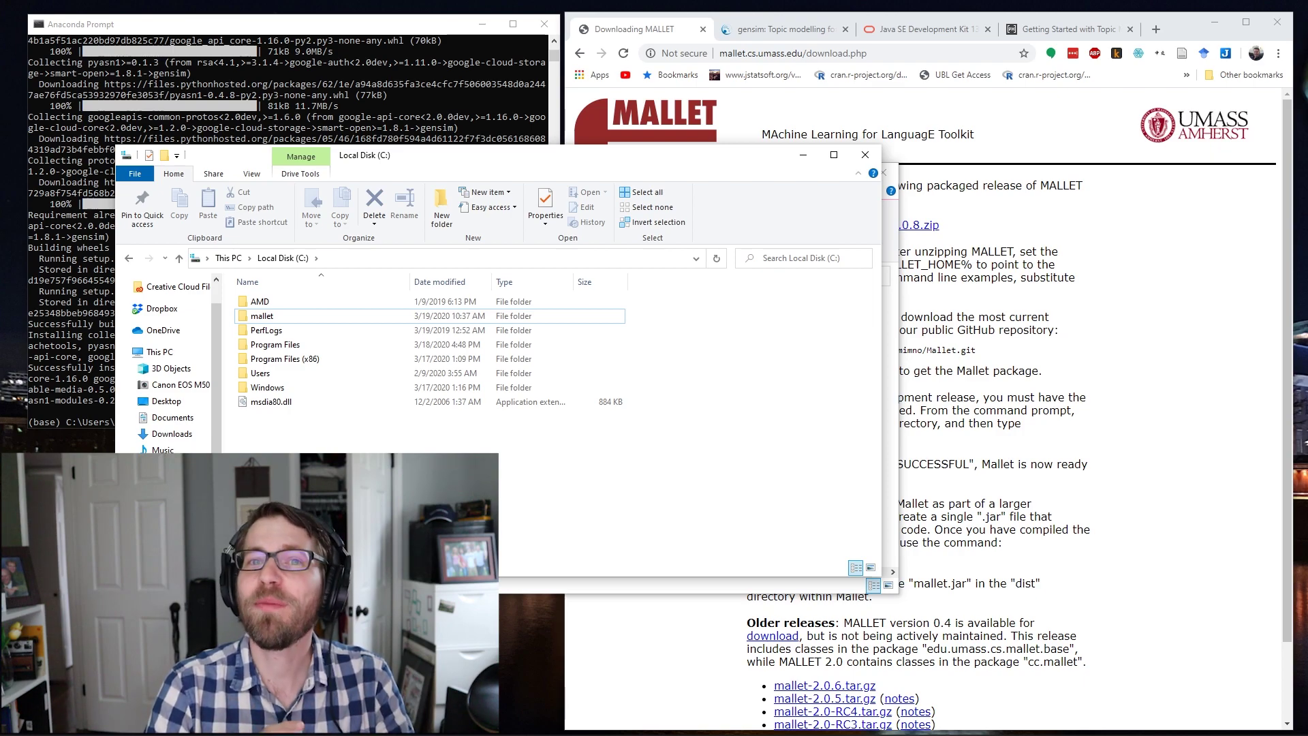
- Open Advanced system settings through Control Panel's System and Security page
click(1260, 151)
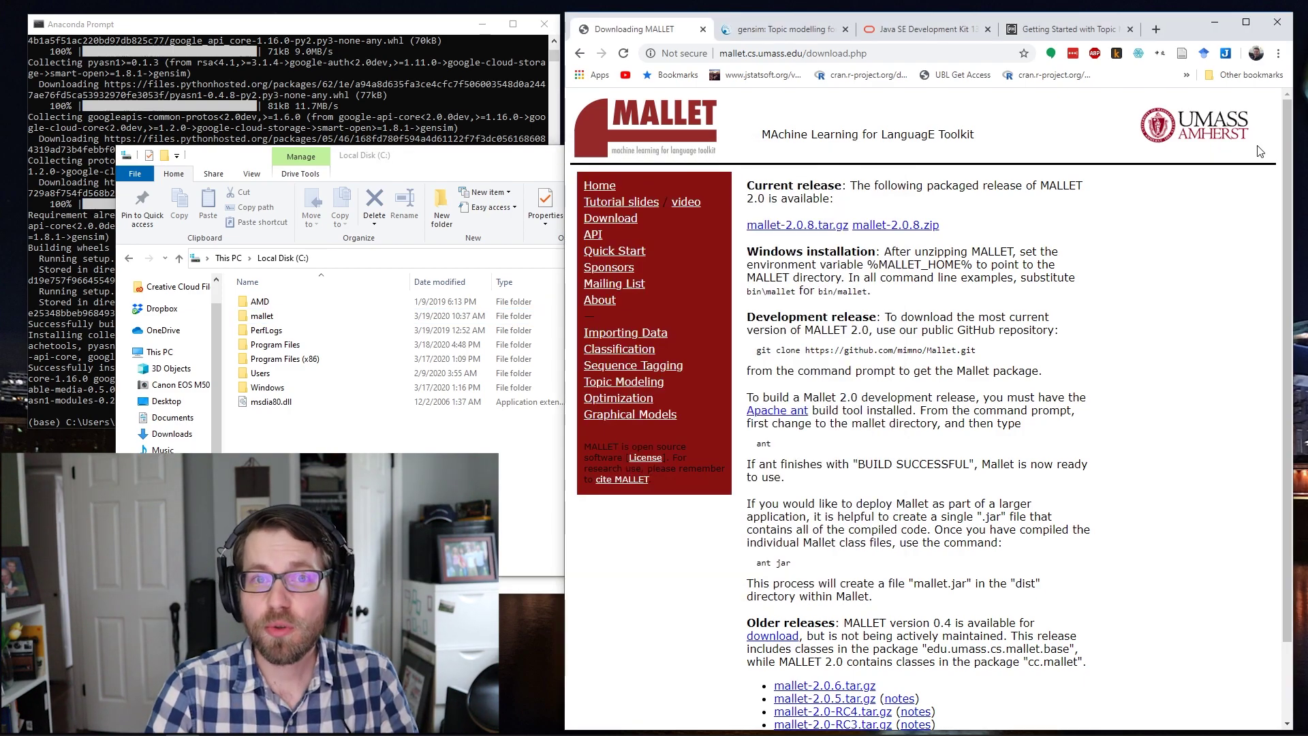
click(16, 722)
text(c)
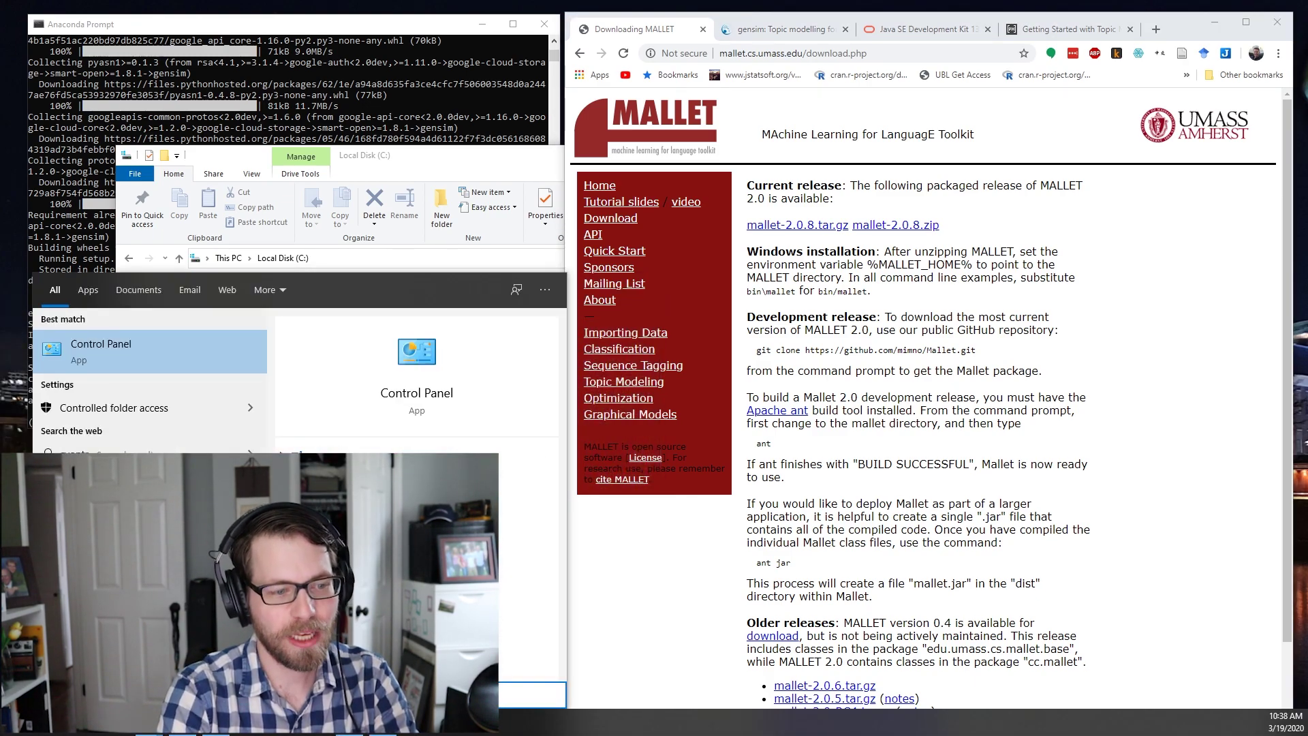
text(v)
key(BackSpace)
text(on)
key(Return)
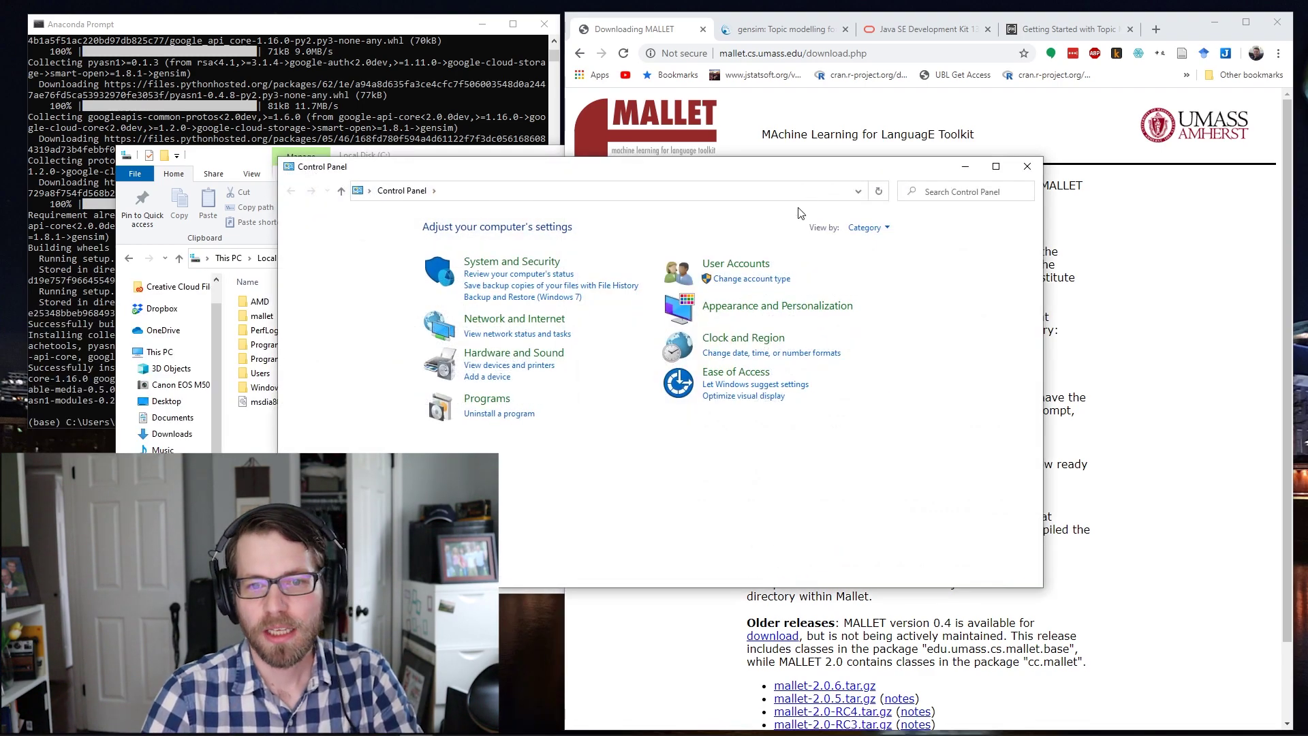
click(530, 262)
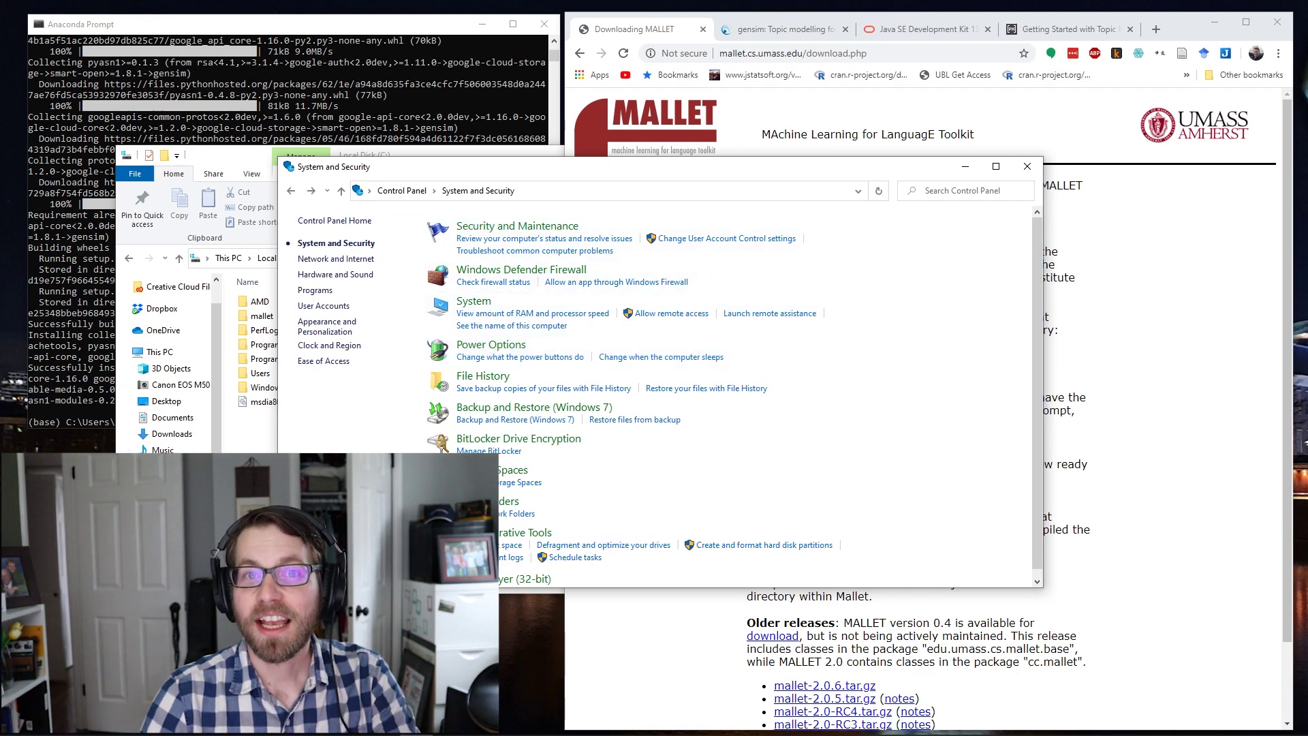
click(486, 308)
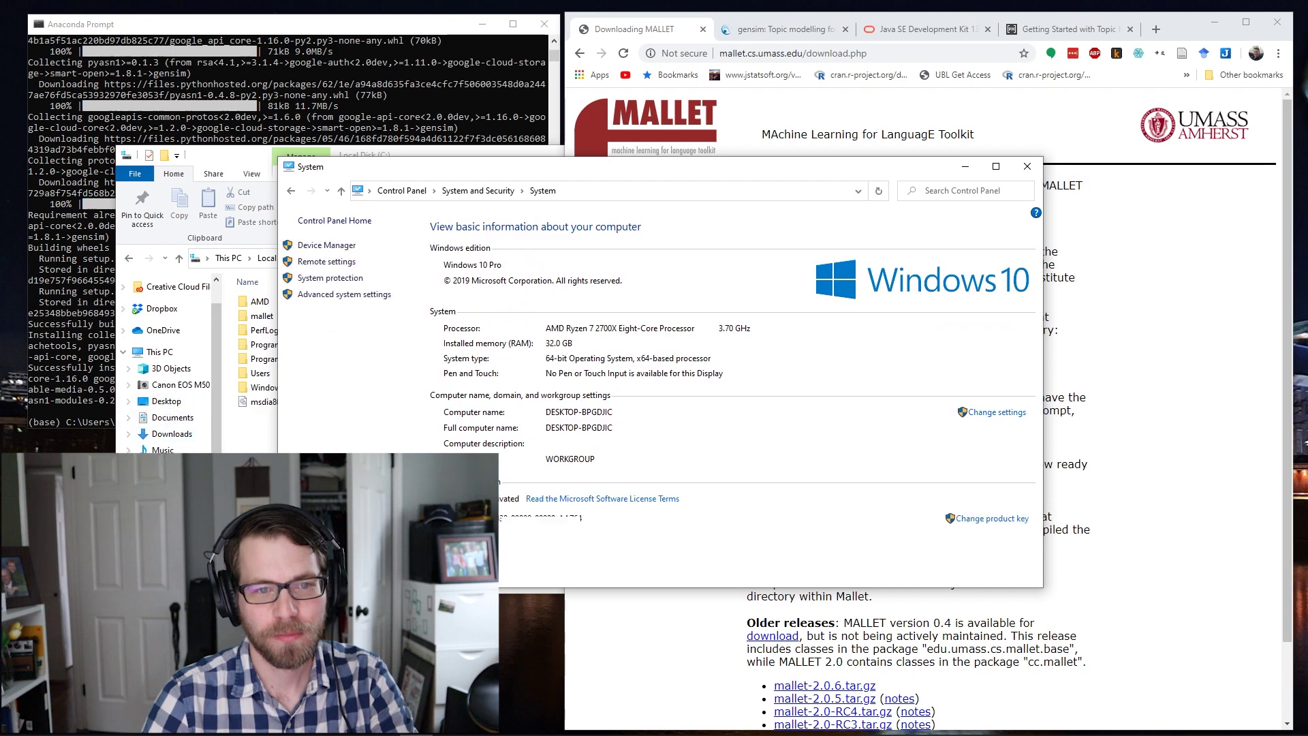
click(351, 295)
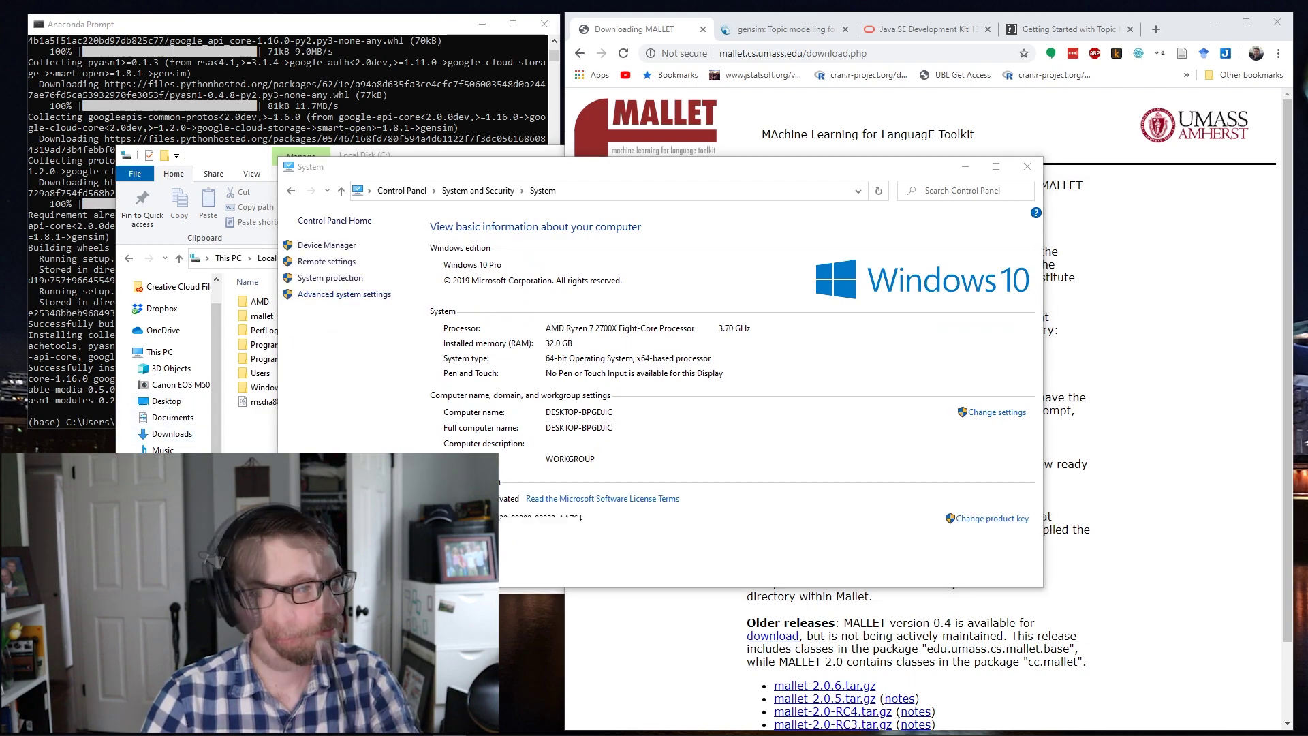
drag(841, 167, 940, 78)
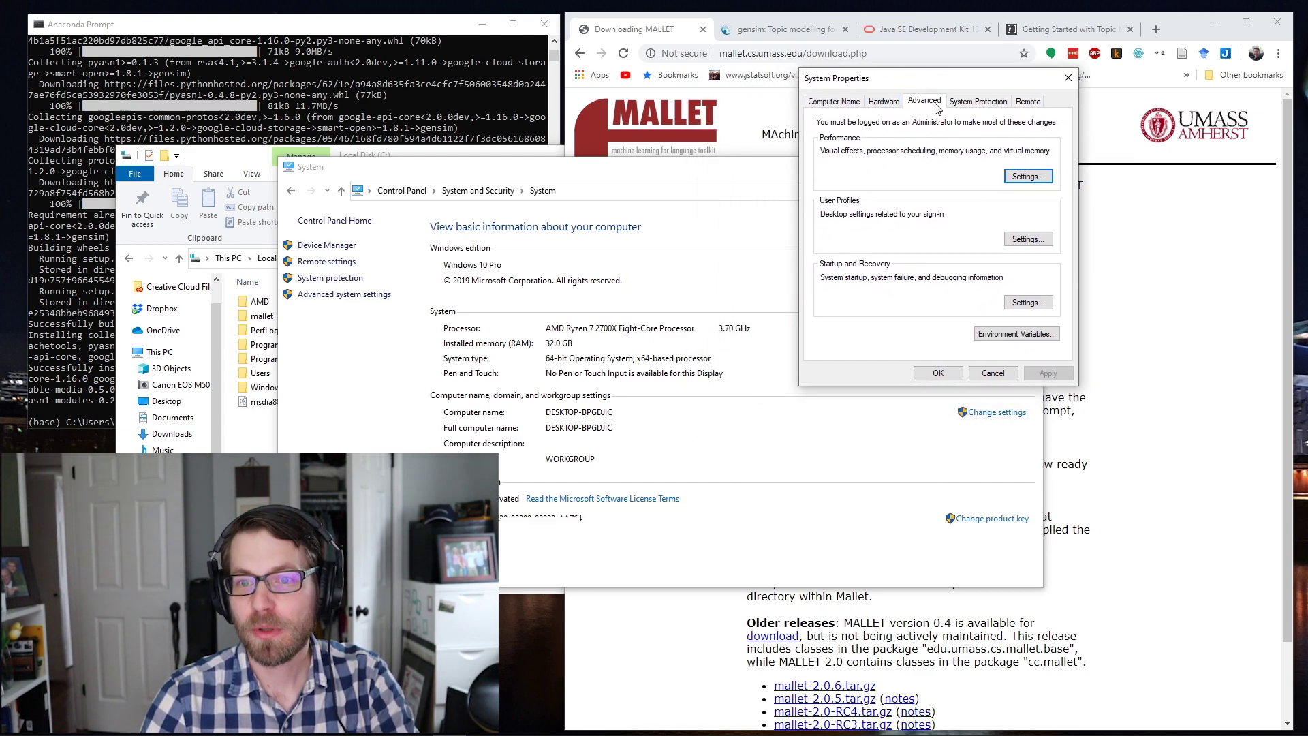
- Add user environment variable MALLET_HOME with value C:\mallet\ and save it
click(1038, 340)
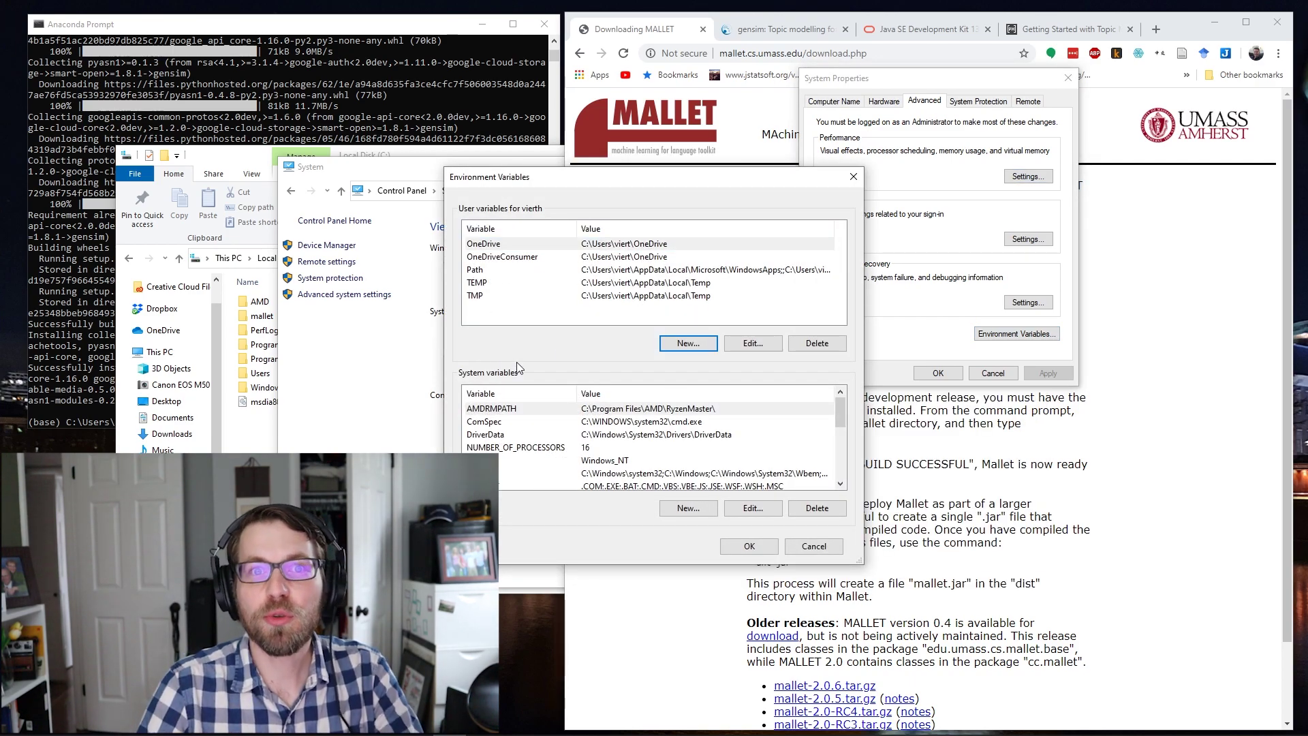
click(671, 346)
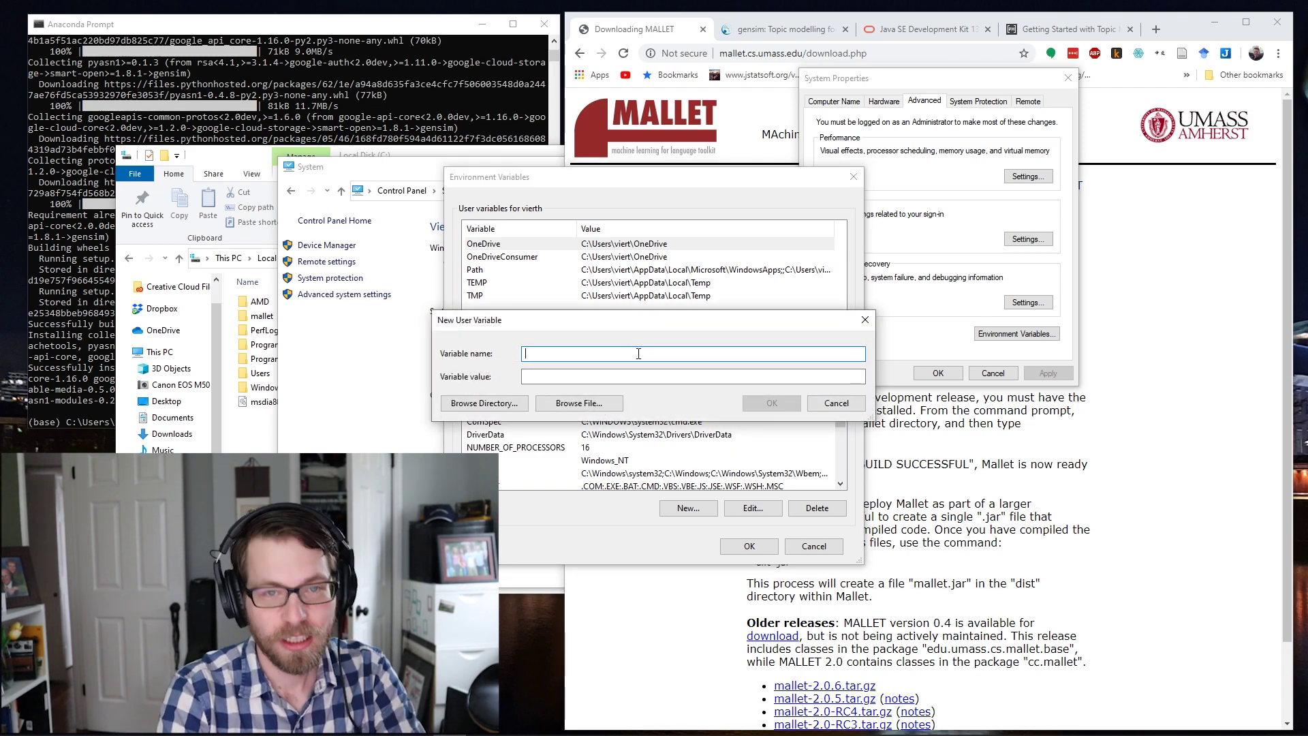
text(MALLET_HOME)
key(Tab)
text(C:)
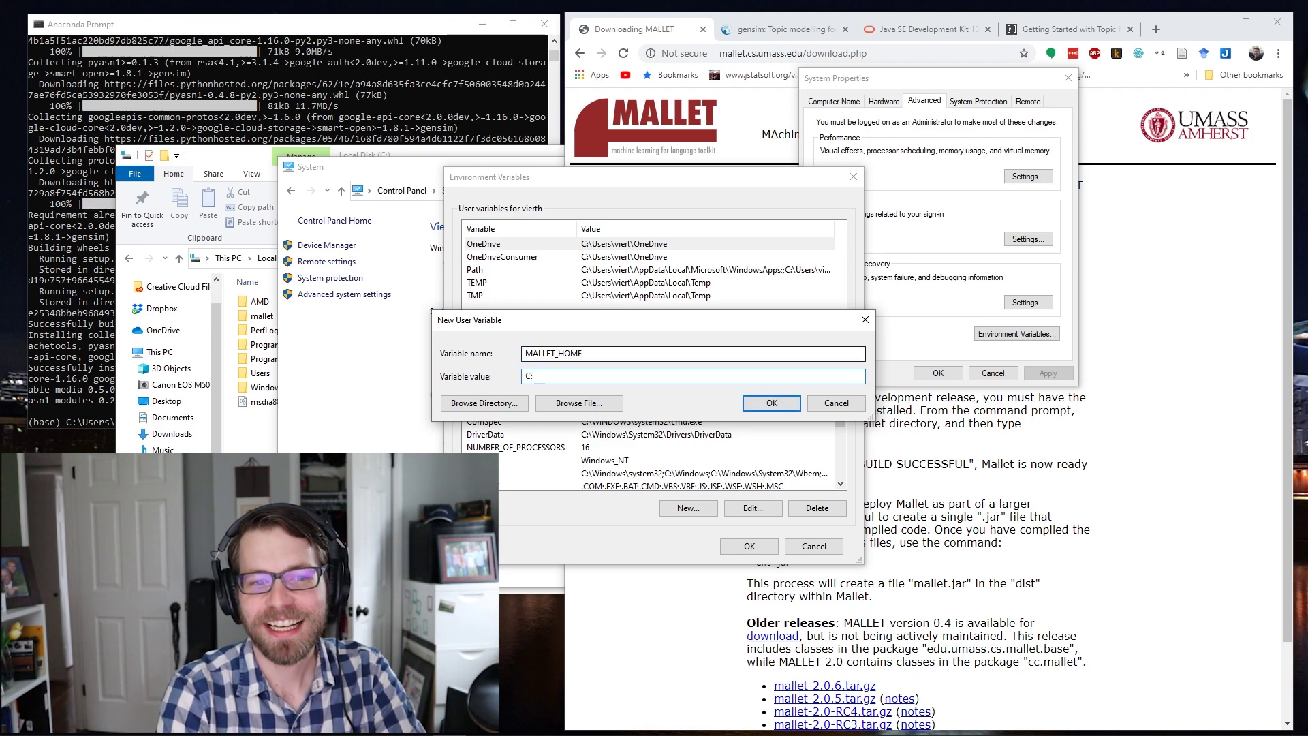
text(\mallet\)
key(Return)
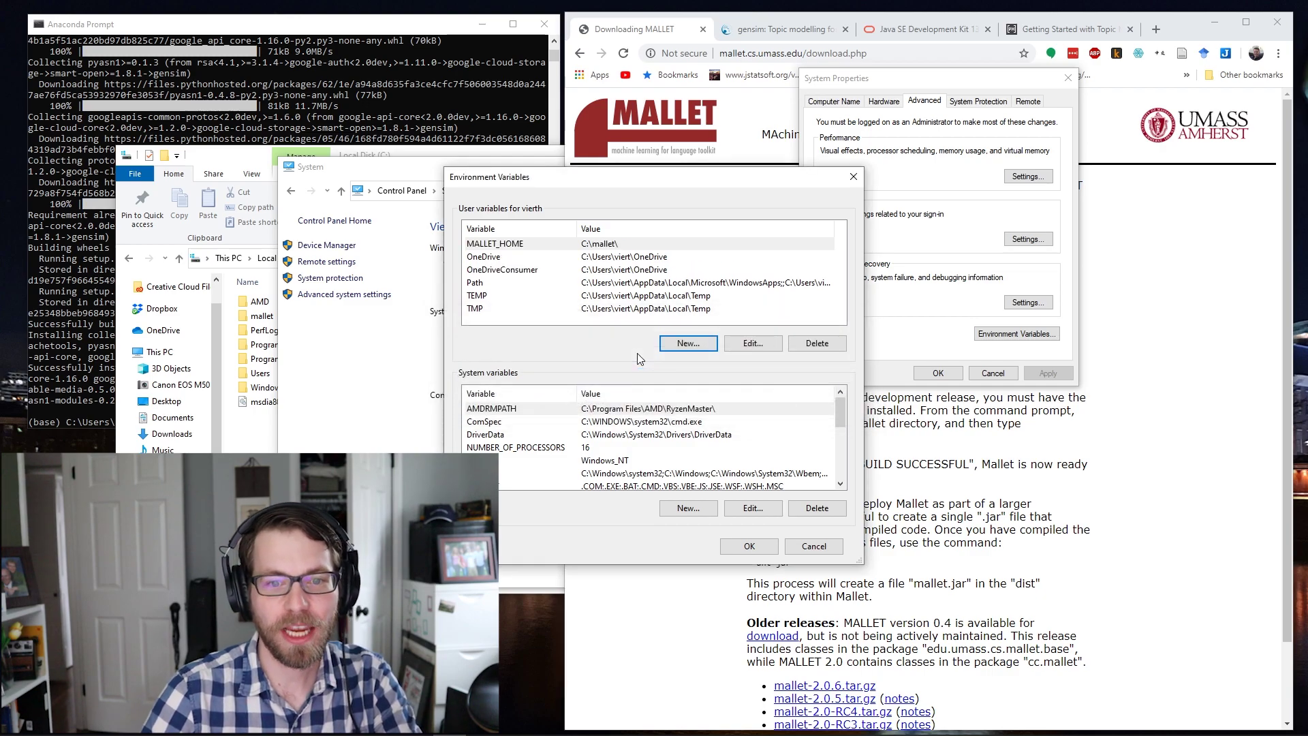
click(762, 546)
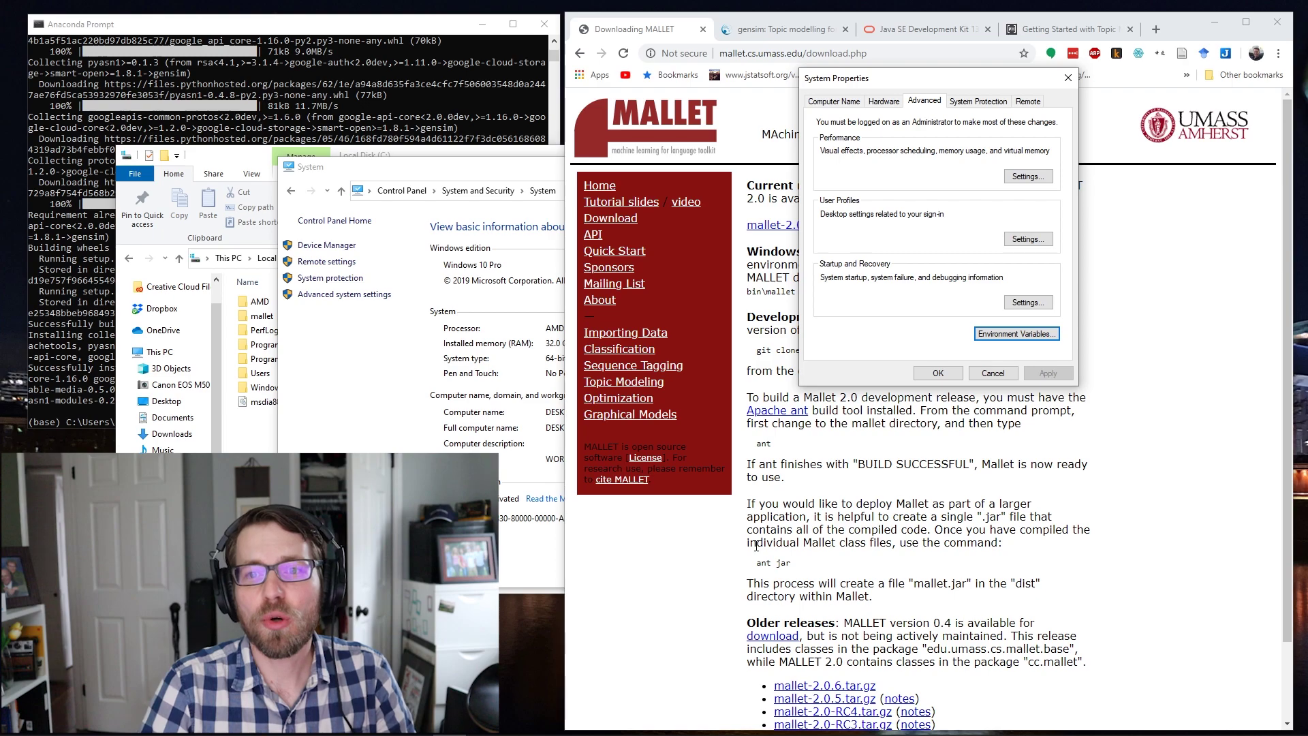
- Close System Properties, show the JDK 13.0.2 download page, and focus Anaconda Prompt
click(1073, 76)
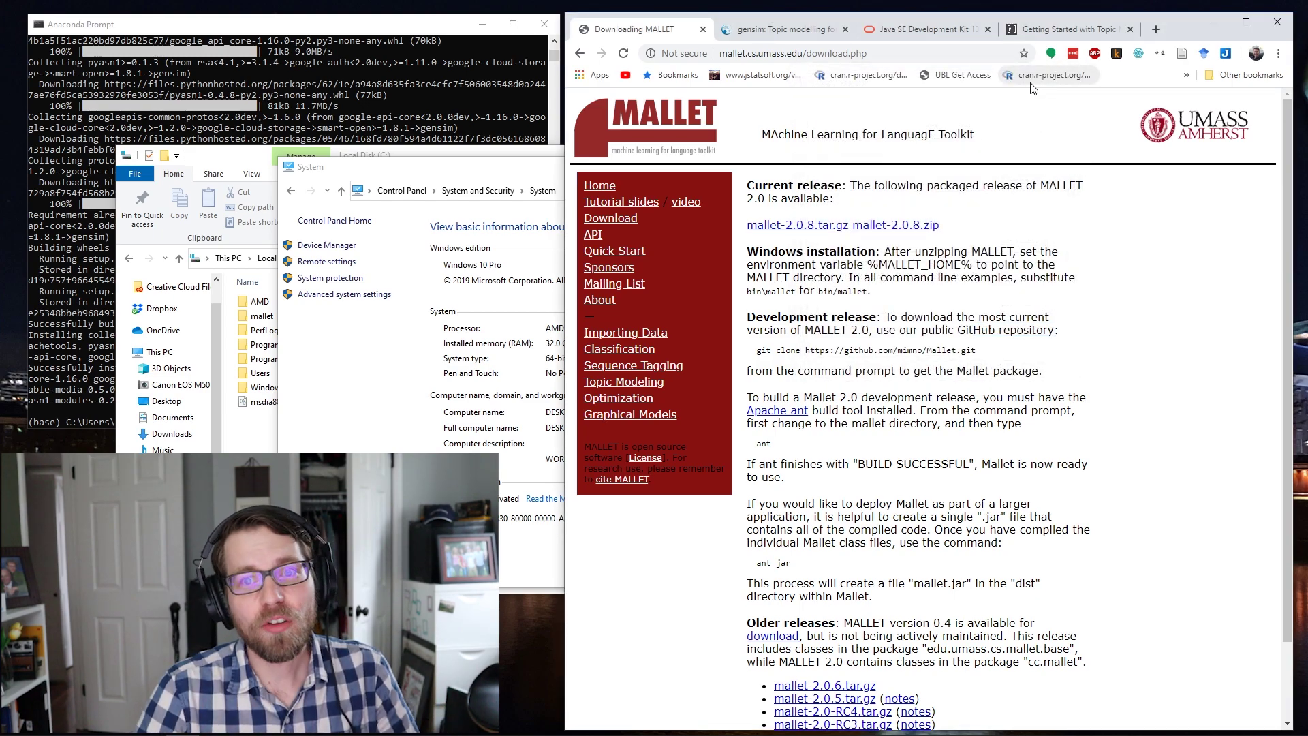
click(902, 40)
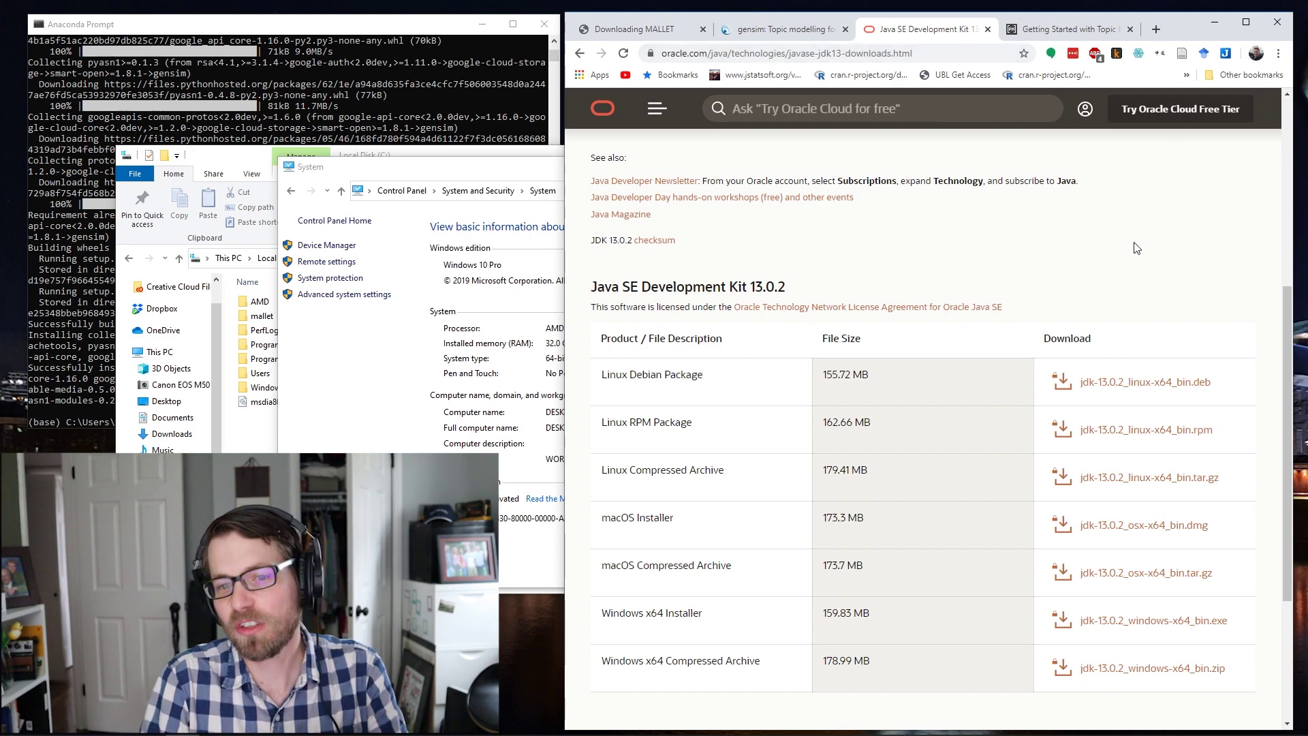
click(404, 41)
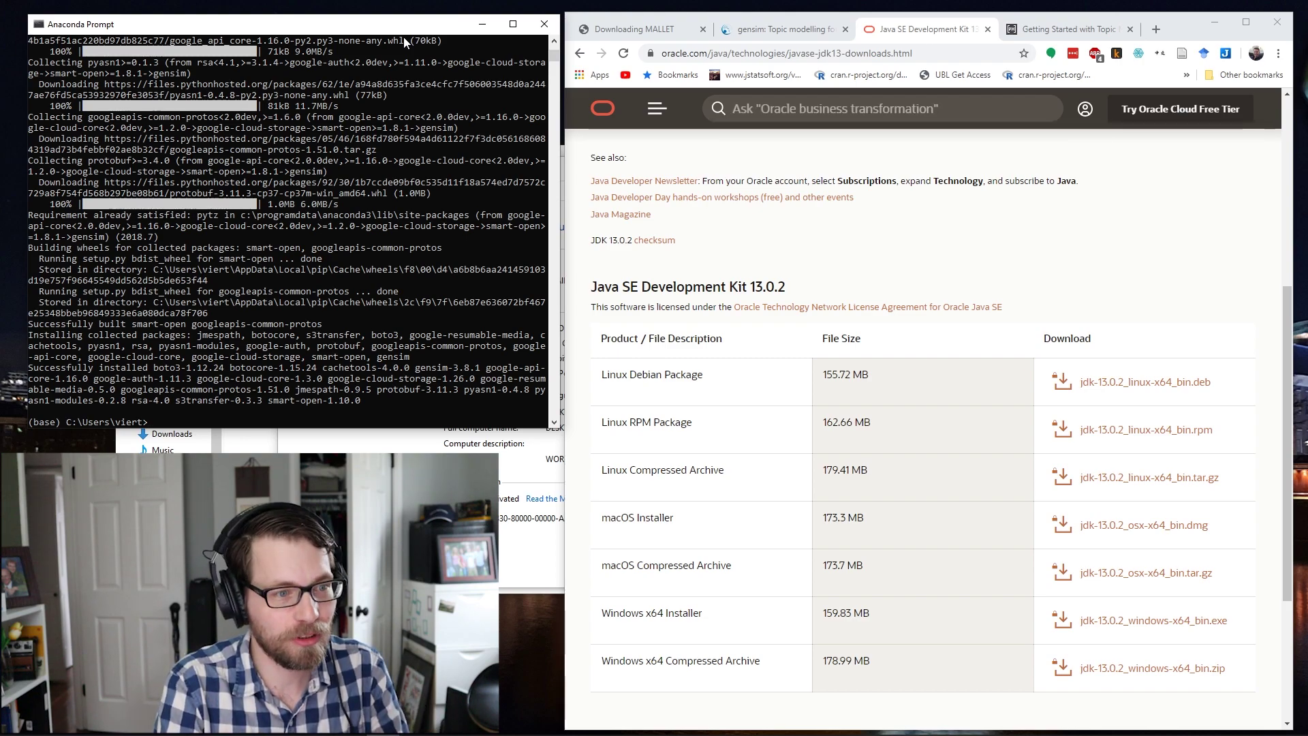
- Run javac in Anaconda Prompt to check whether Java is installed
text(javac)
key(Return)
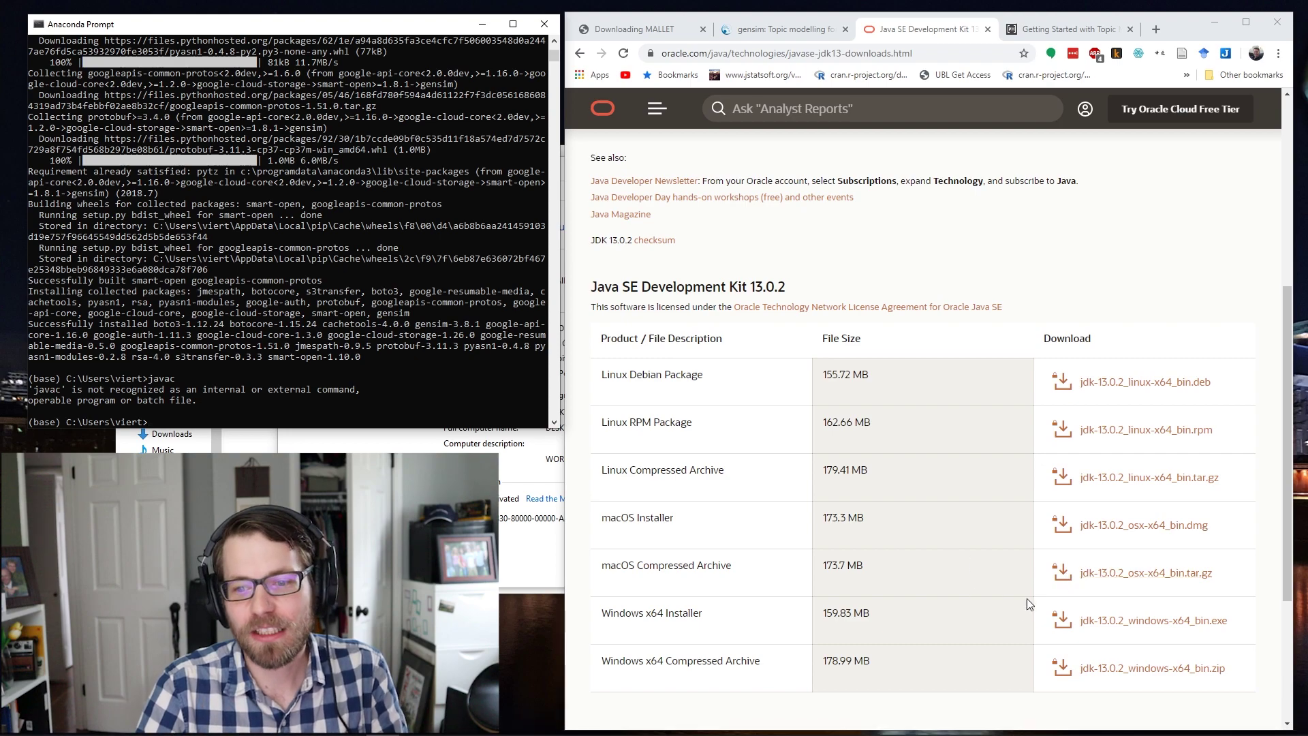
- Accept the Oracle license and download jdk-13.0.2_windows-x64_bin.exe
scroll(1083, 626, down, 1)
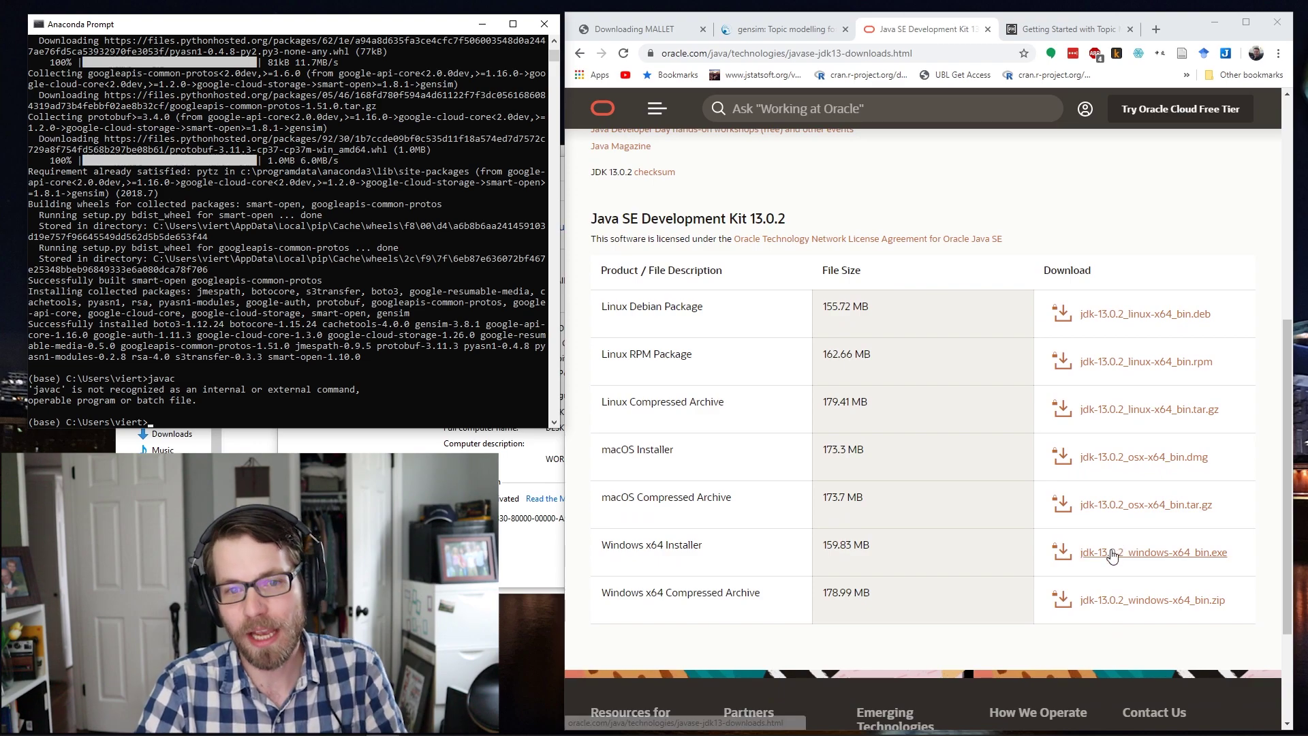
click(1112, 553)
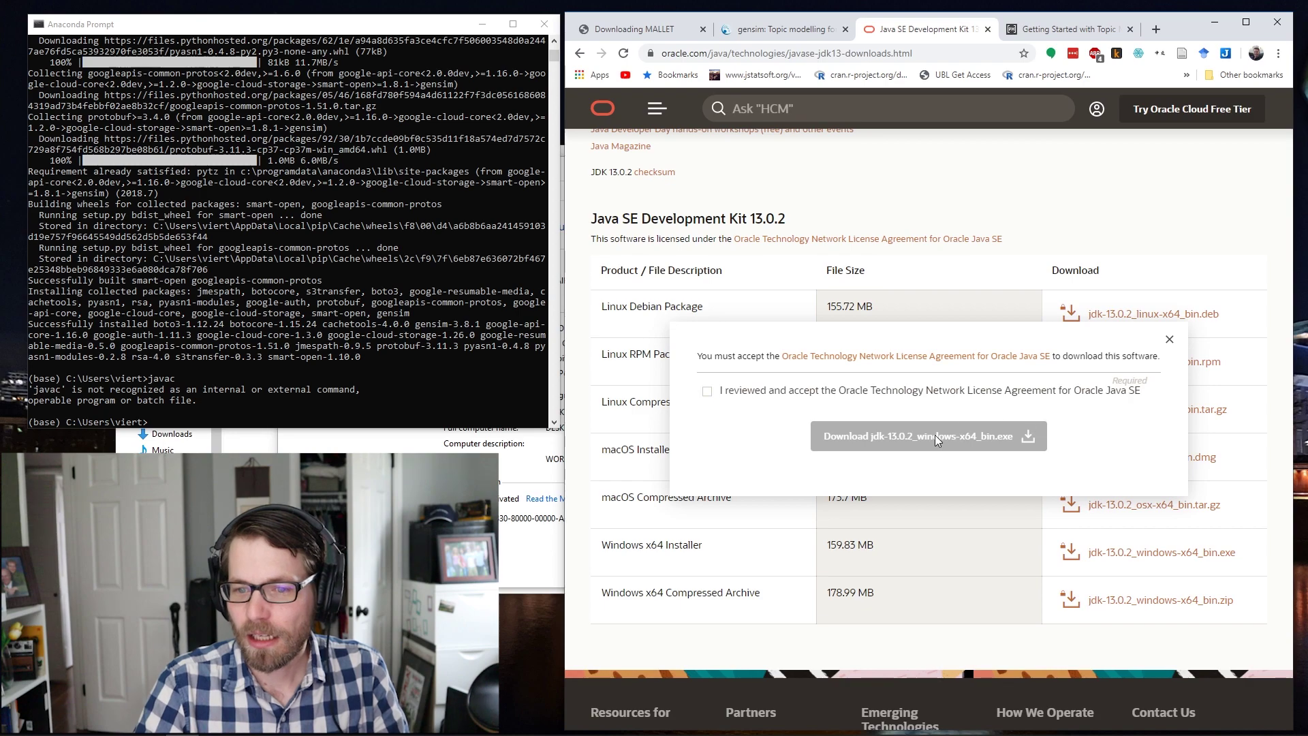
click(707, 392)
click(858, 433)
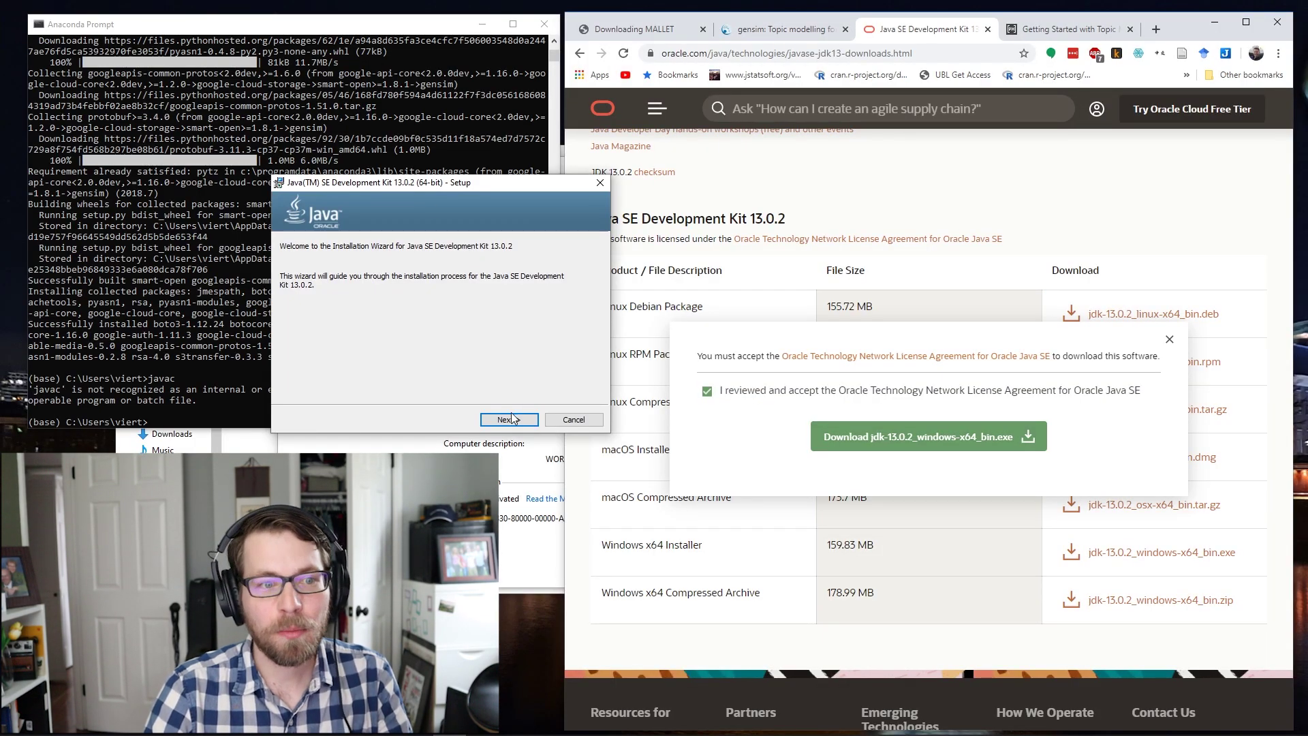
- Install JDK 13.0.2 into the default folder C:\Program Files\Java\jdk-13.0.2\
click(513, 417)
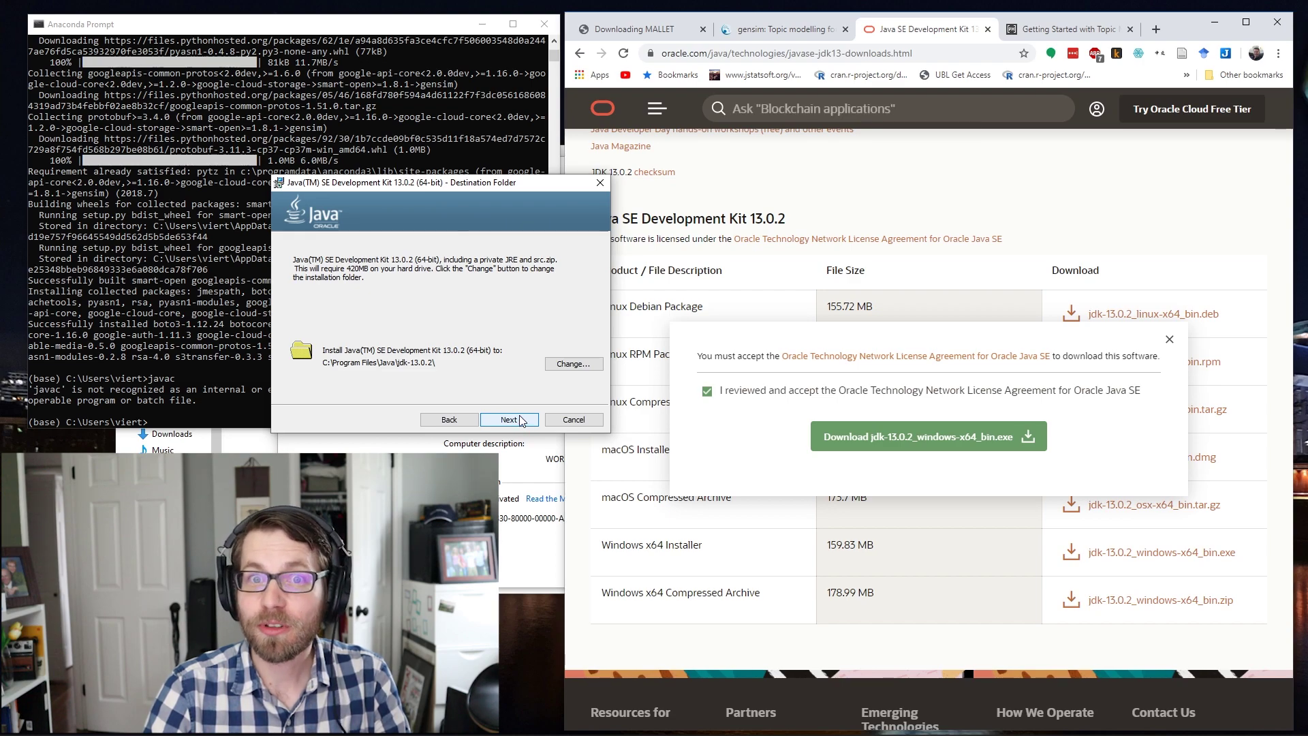
click(521, 420)
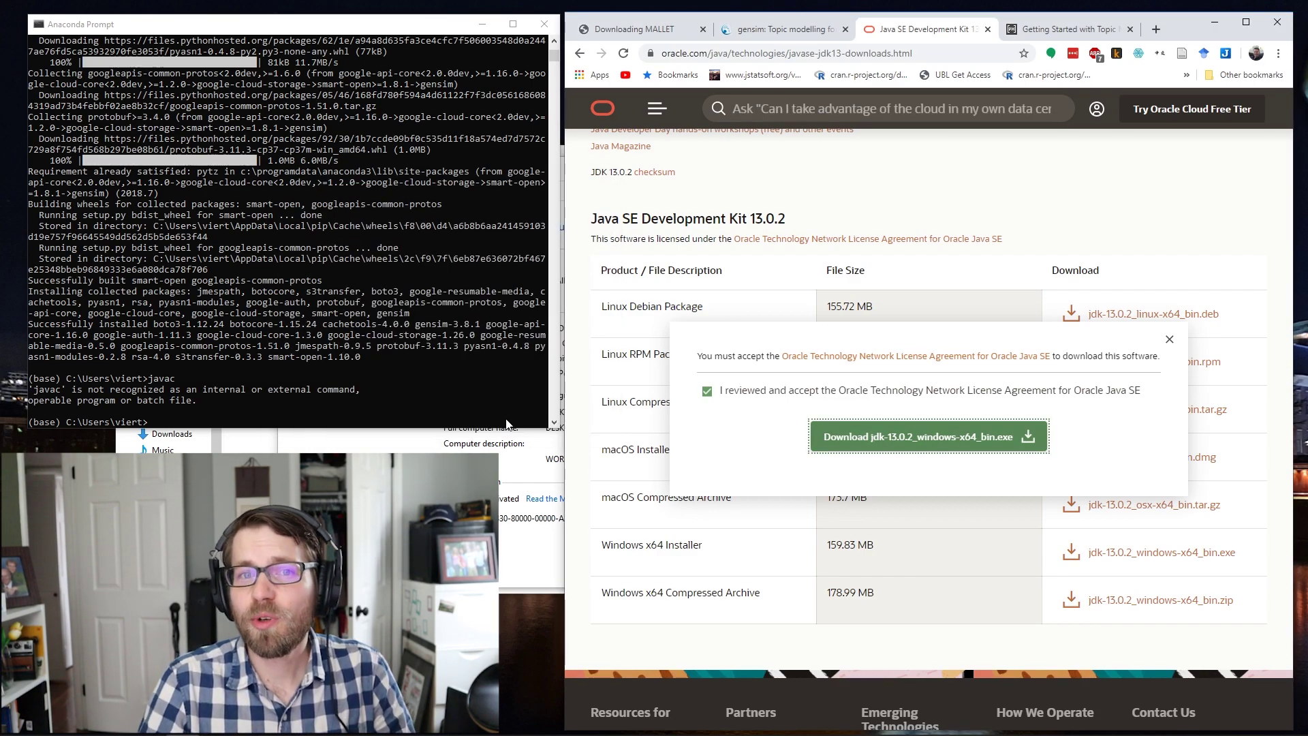
- Close the old Anaconda Prompt and launch a fresh one from Start search
click(259, 370)
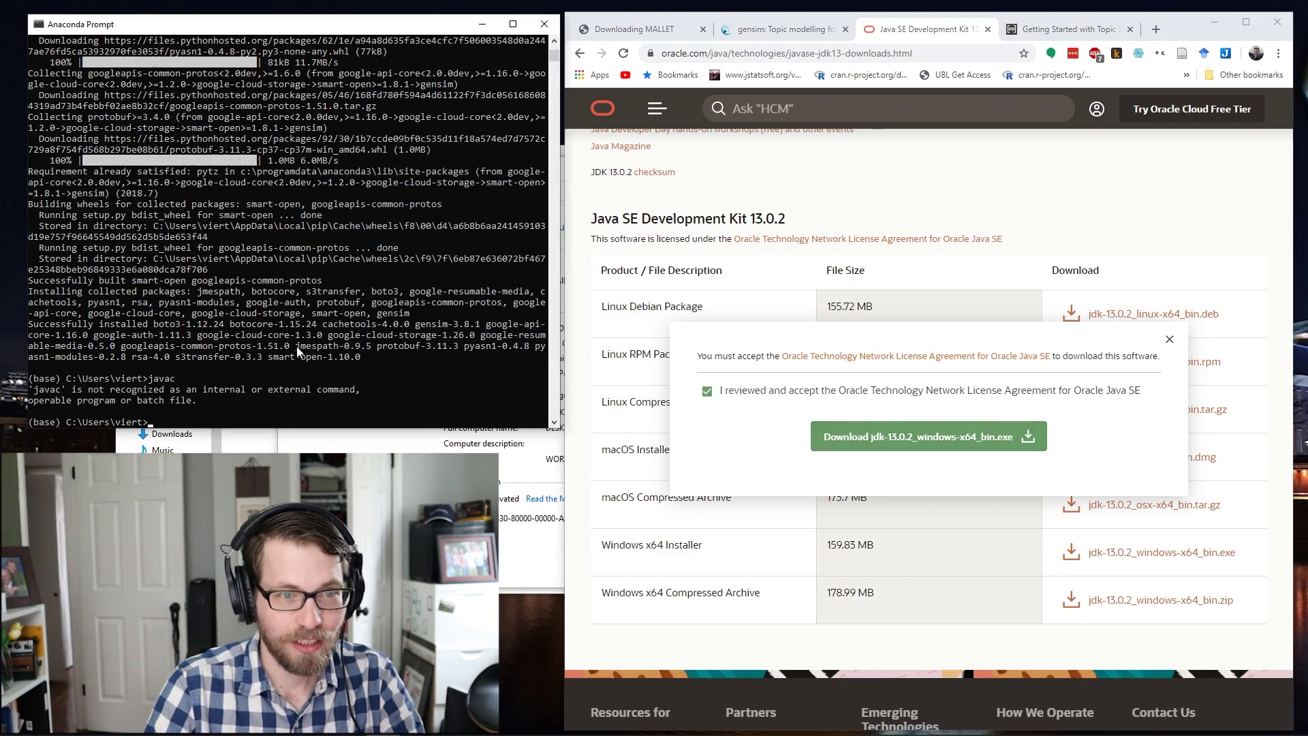
click(544, 24)
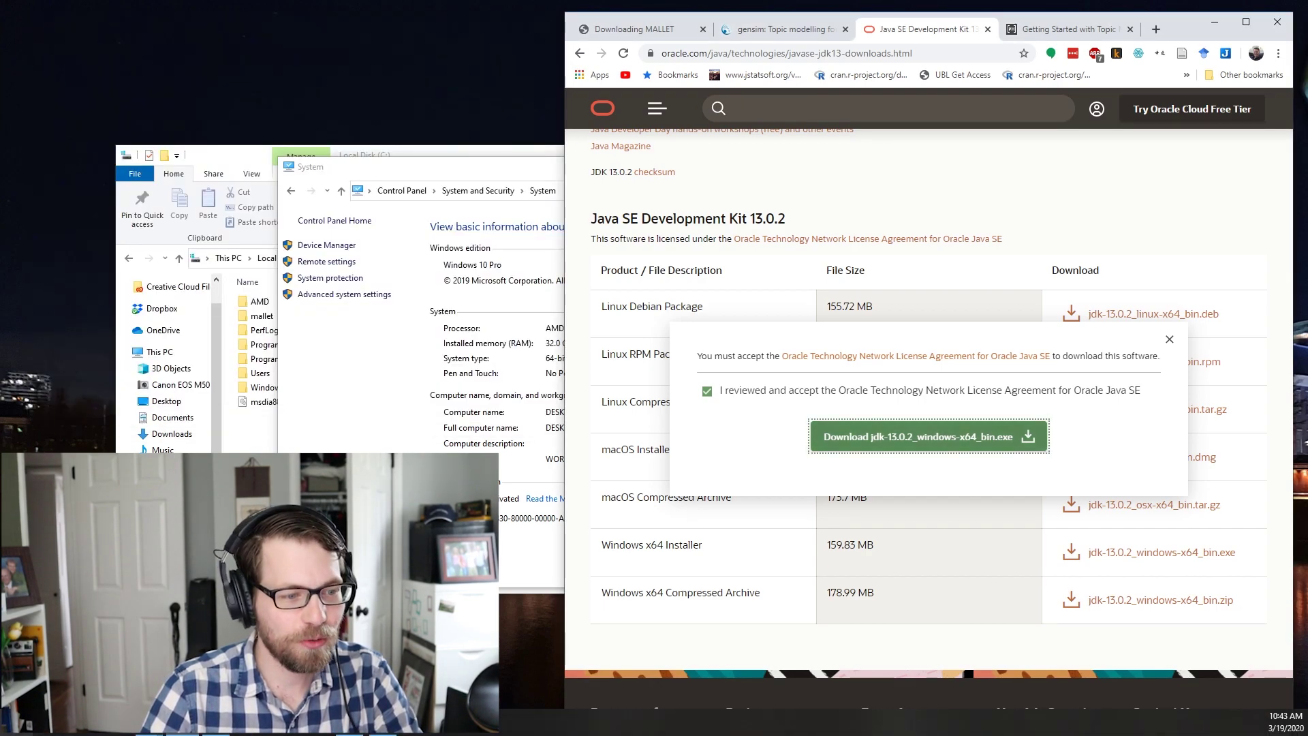
key(super)
text(anaconda)
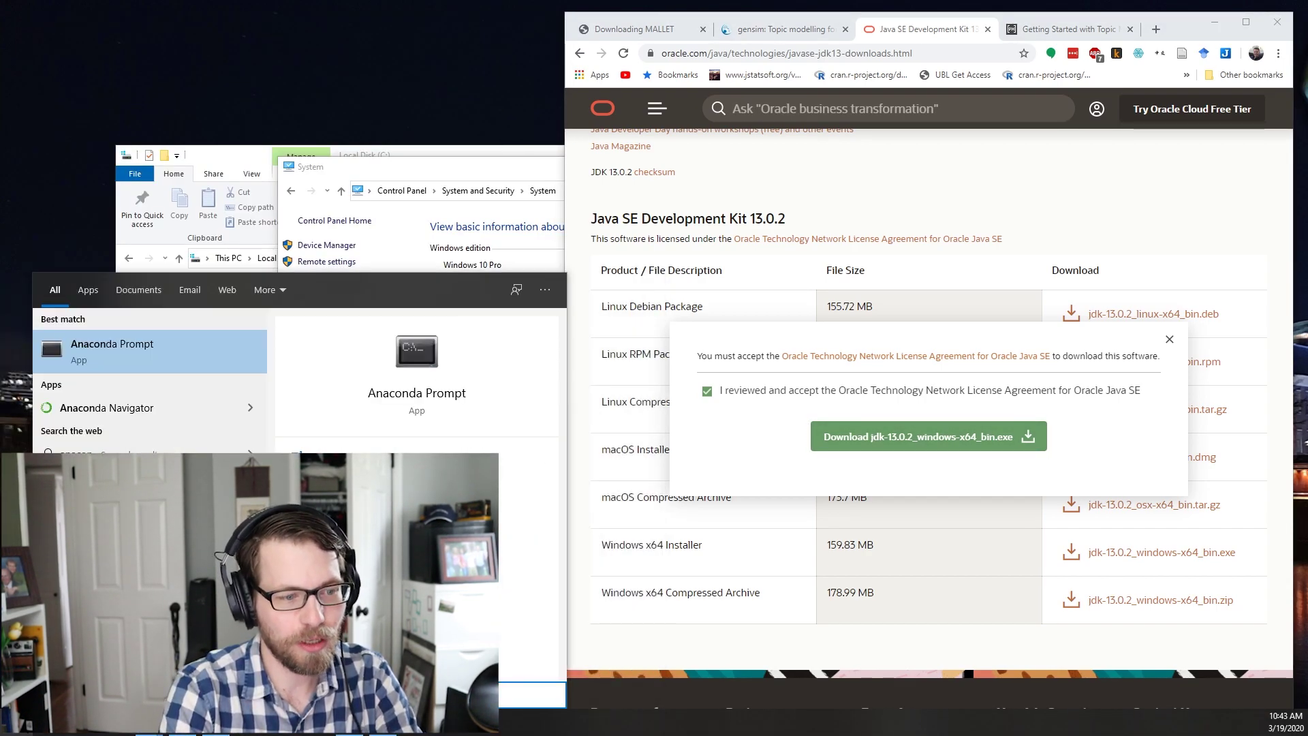
key(Return)
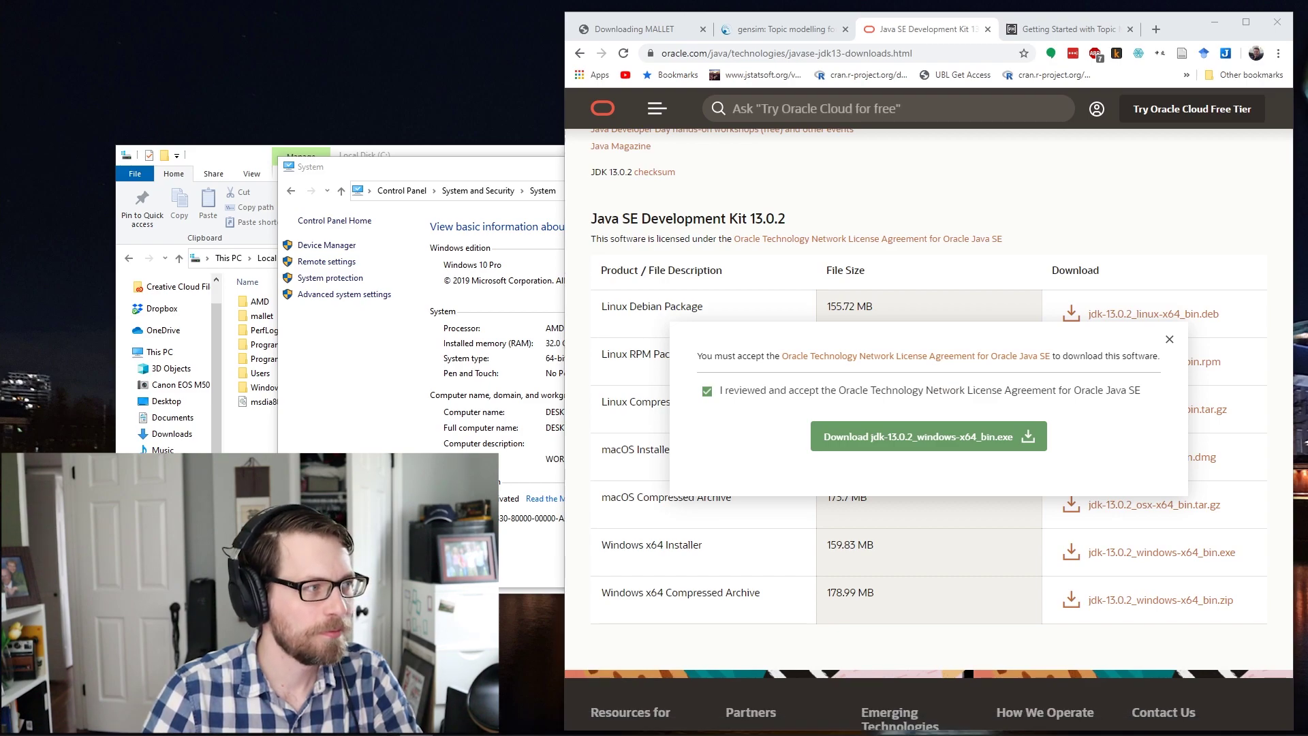
- Narrow the new prompt window and rerun javac, which is still not recognized
drag(229, 15, 314, 42)
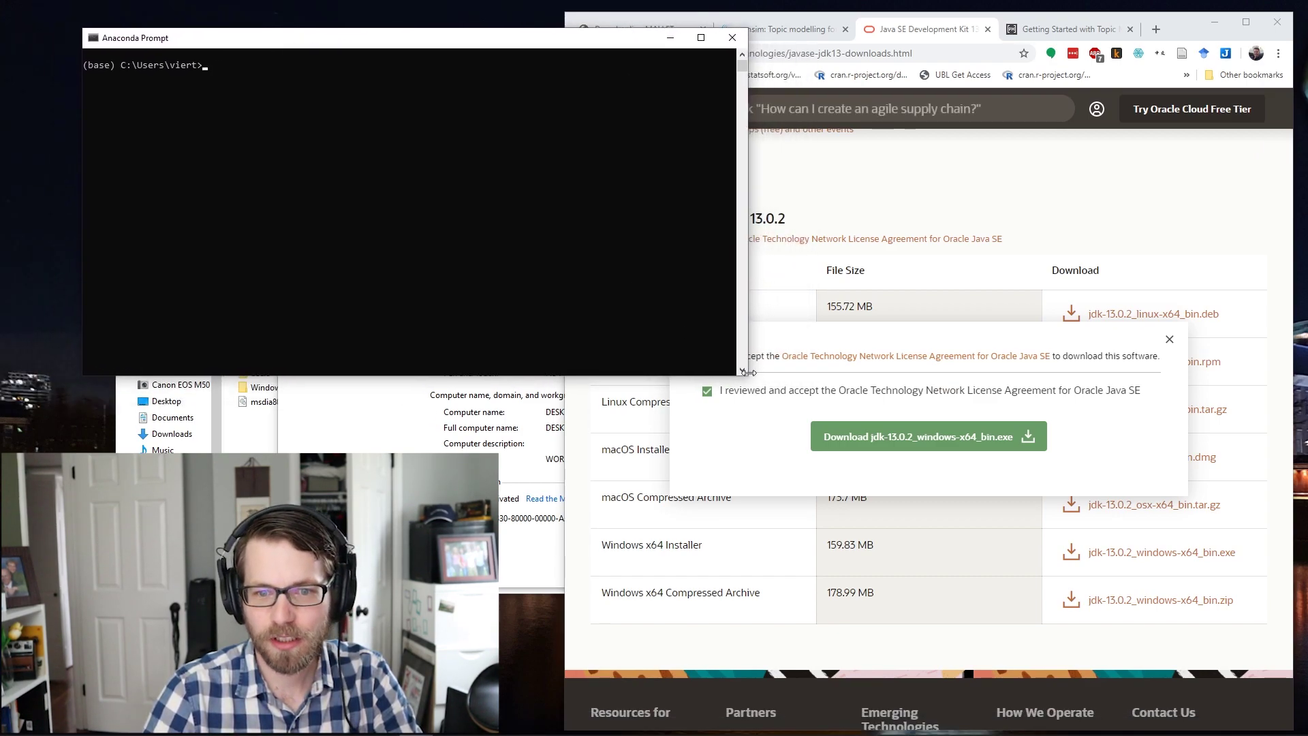
drag(749, 373, 554, 374)
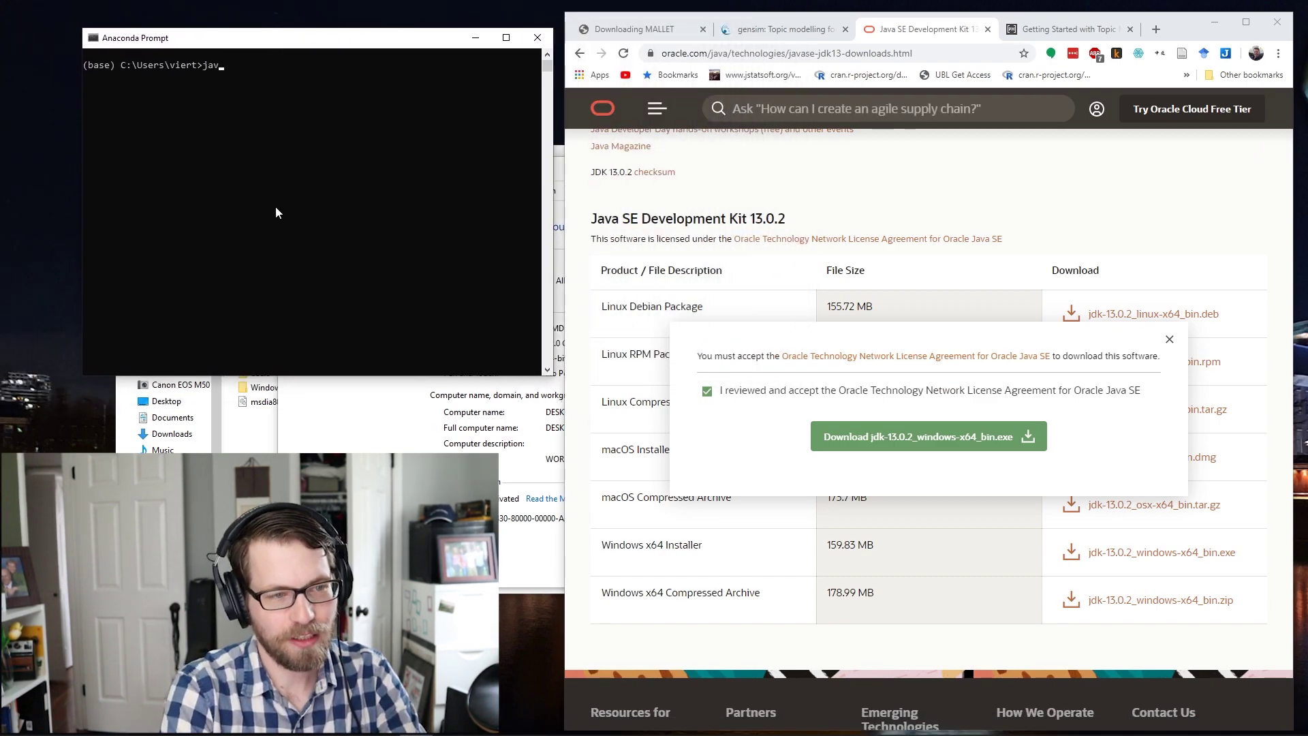
text(javac)
key(Return)
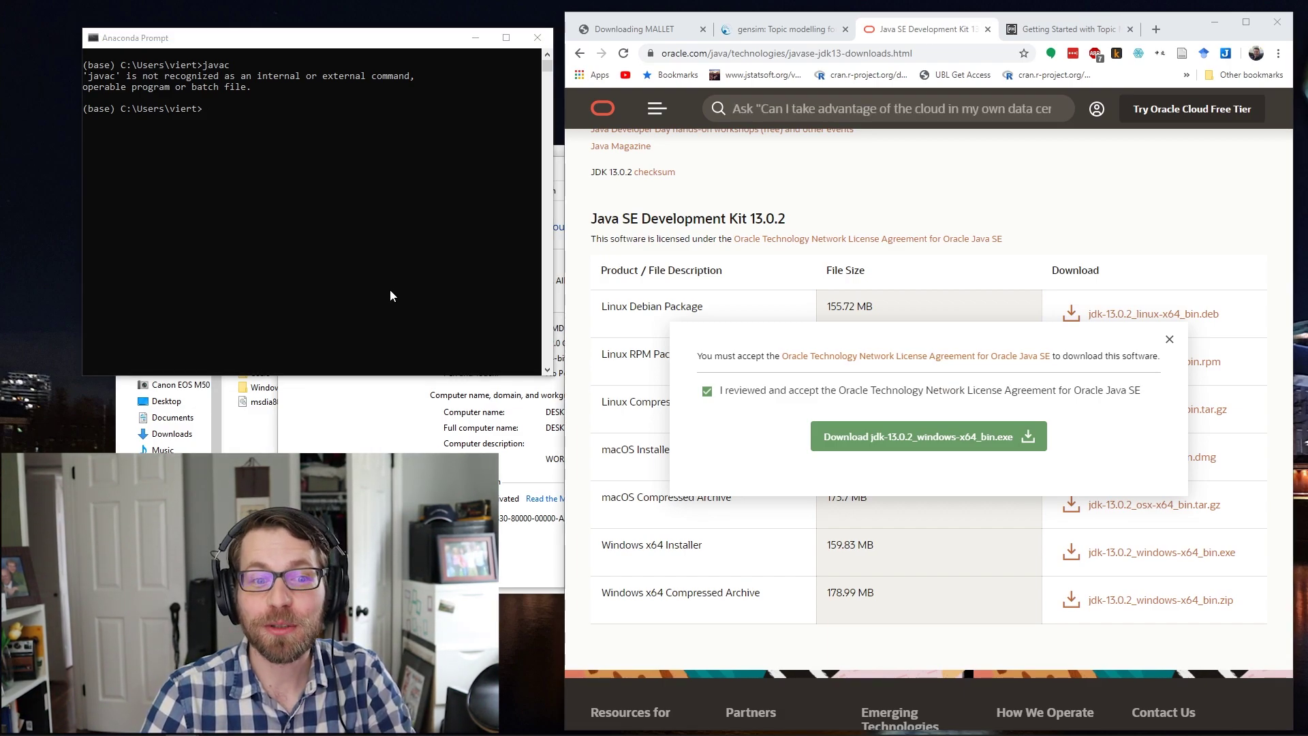
- Reopen Environment Variables from System Properties and select the system Path variable
click(344, 416)
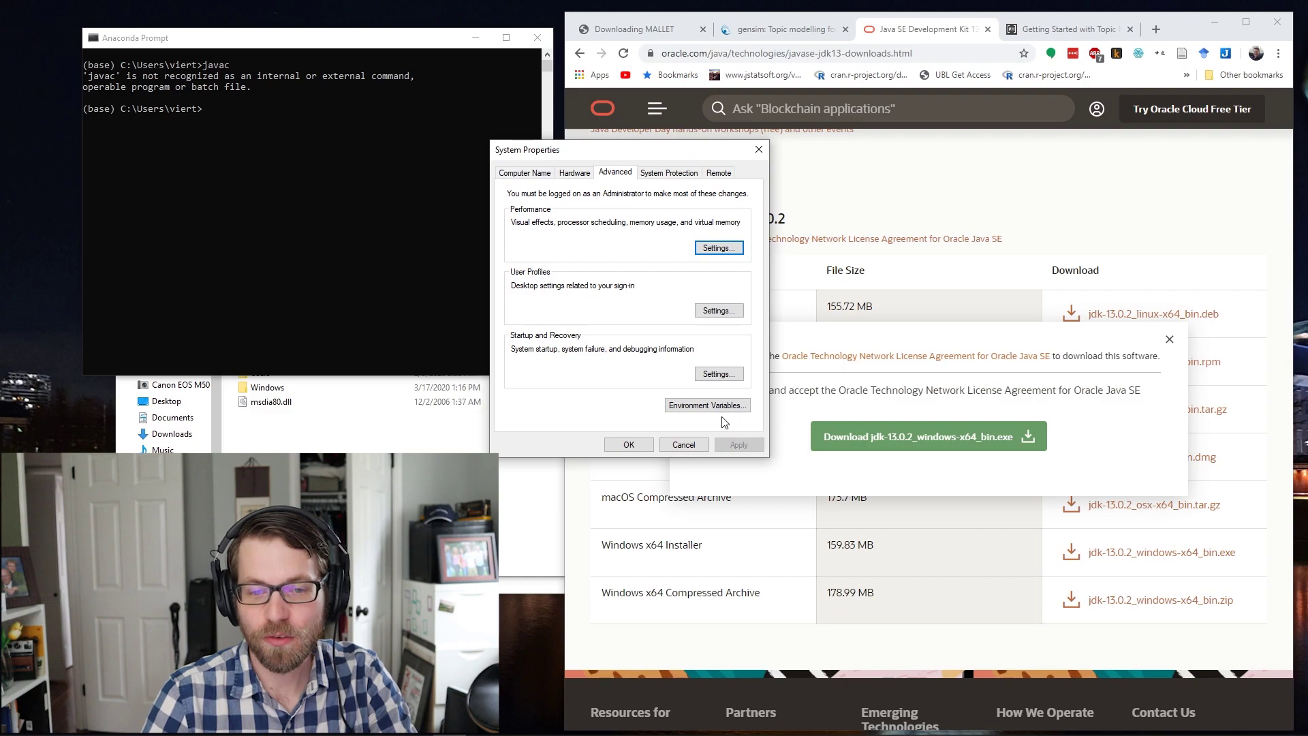
click(716, 405)
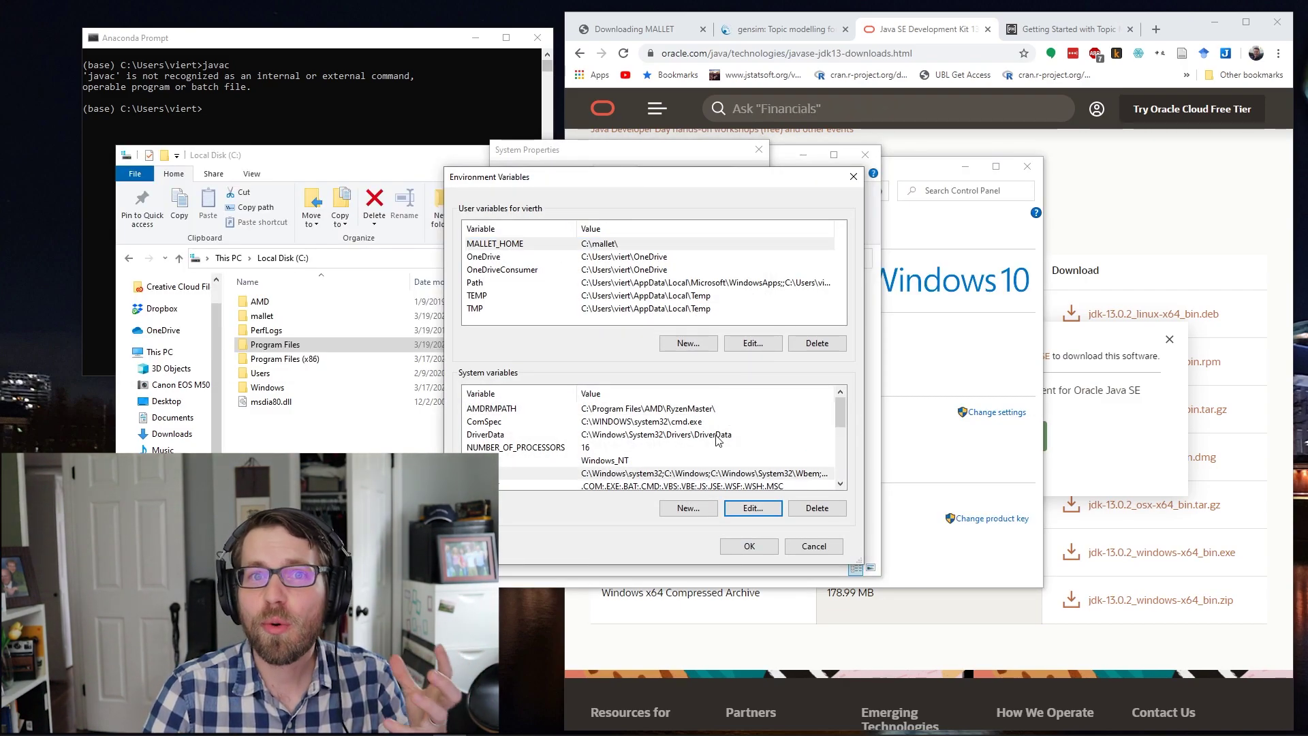
click(520, 473)
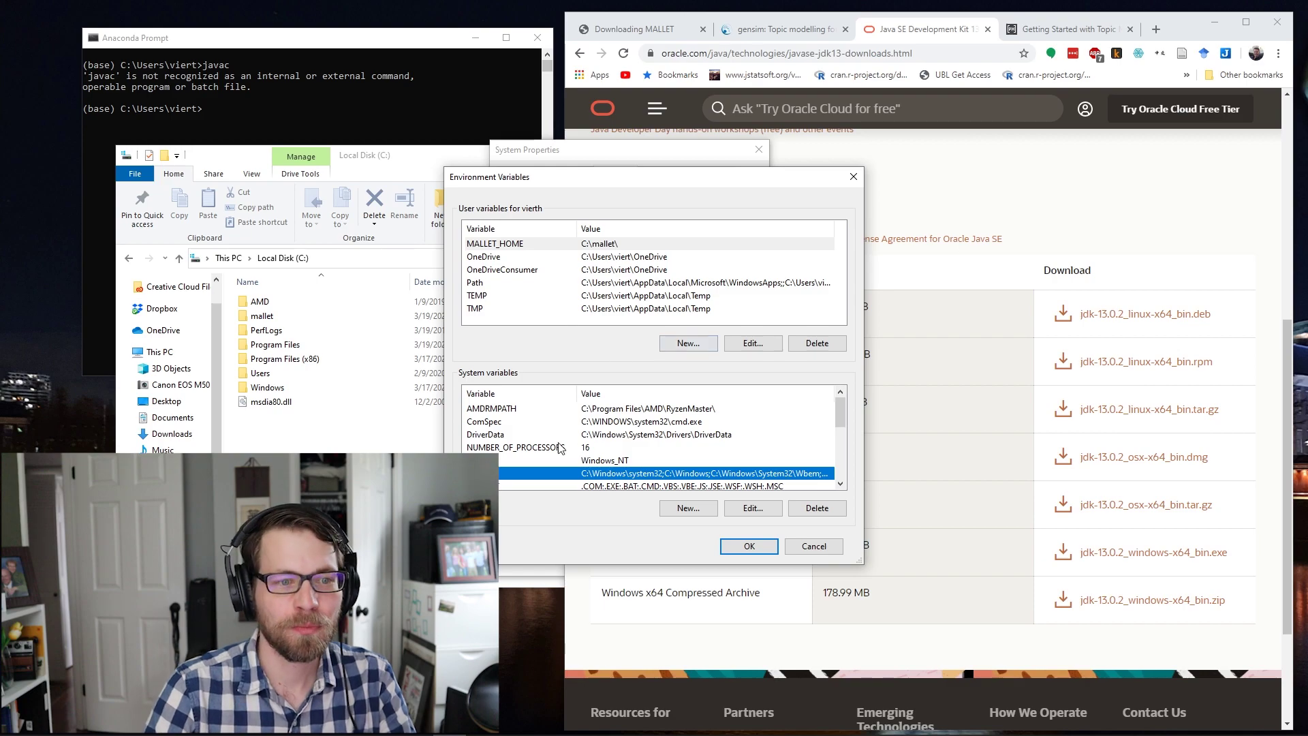
- In File Explorer, browse to C:\Program Files\Java\jdk-13.0.2
click(422, 436)
double_click(300, 344)
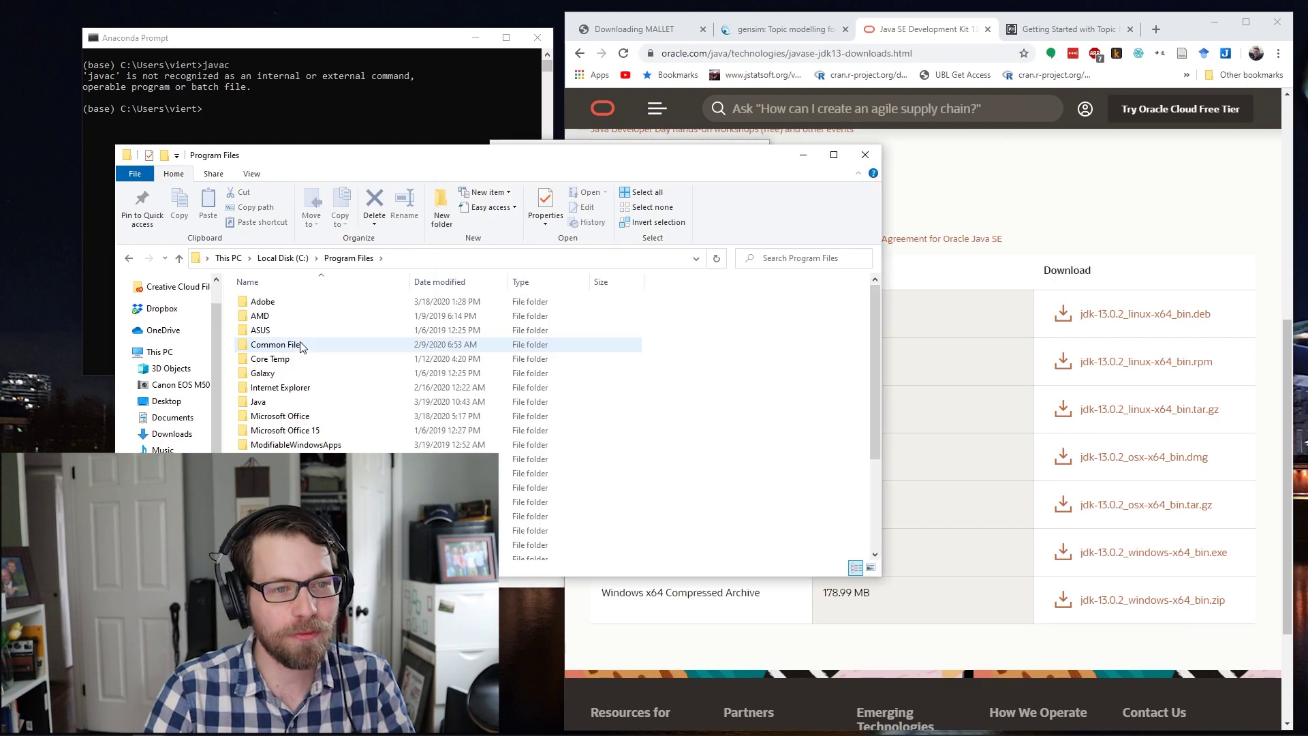
double_click(285, 402)
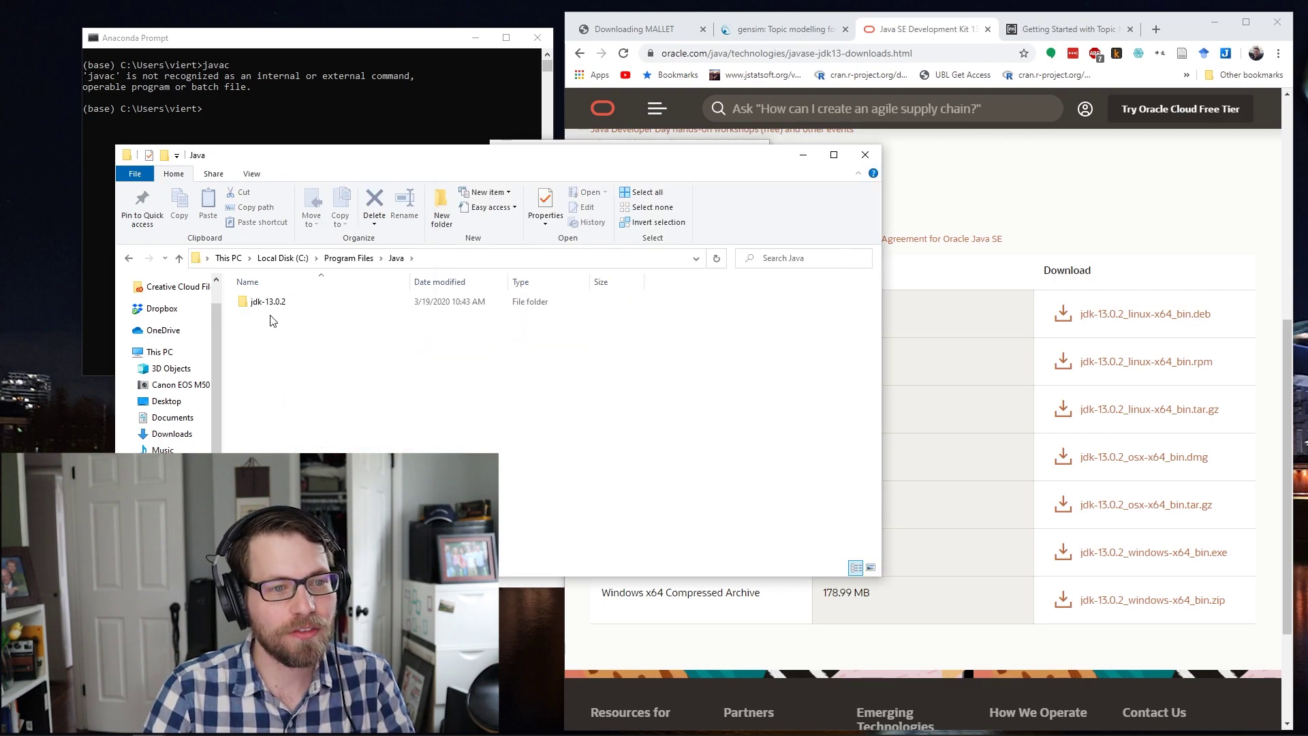
double_click(271, 304)
- Copy the bin folder's location, C:\Program Files\Java\jdk-13.0.2, from its Properties
click(267, 307)
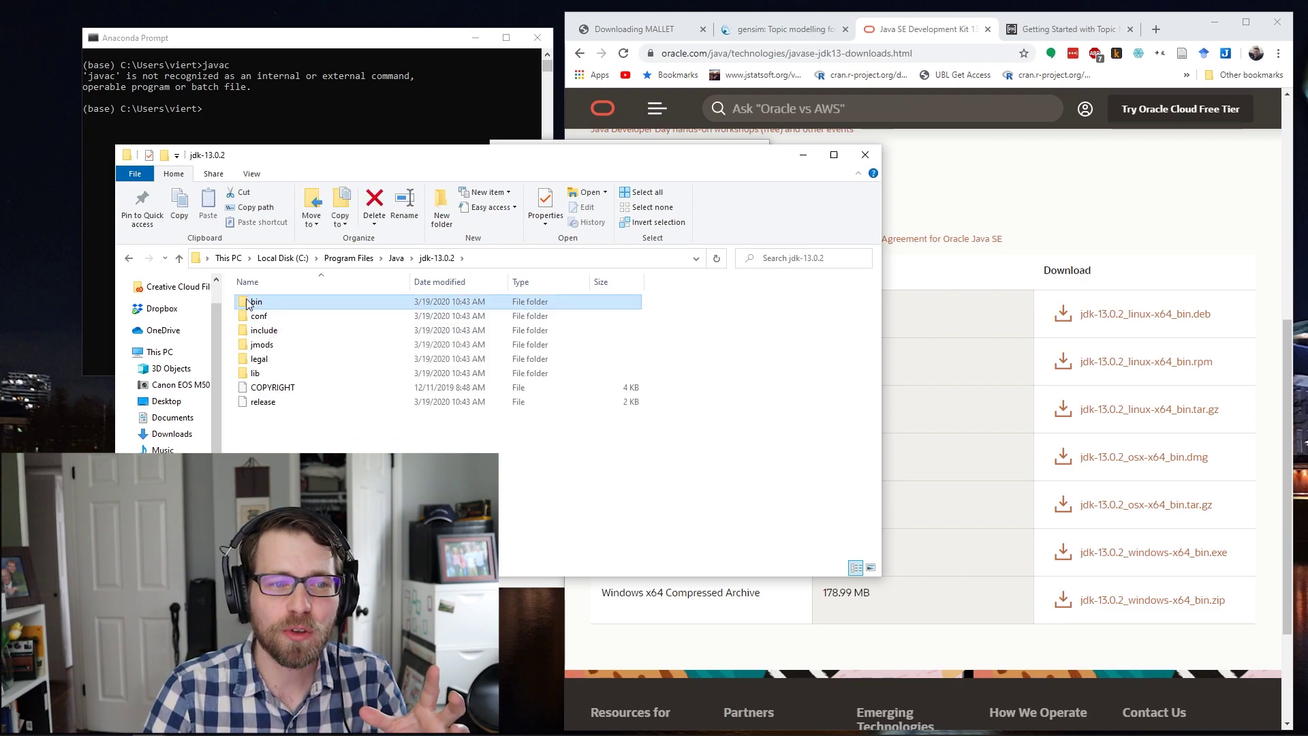
right_click(259, 307)
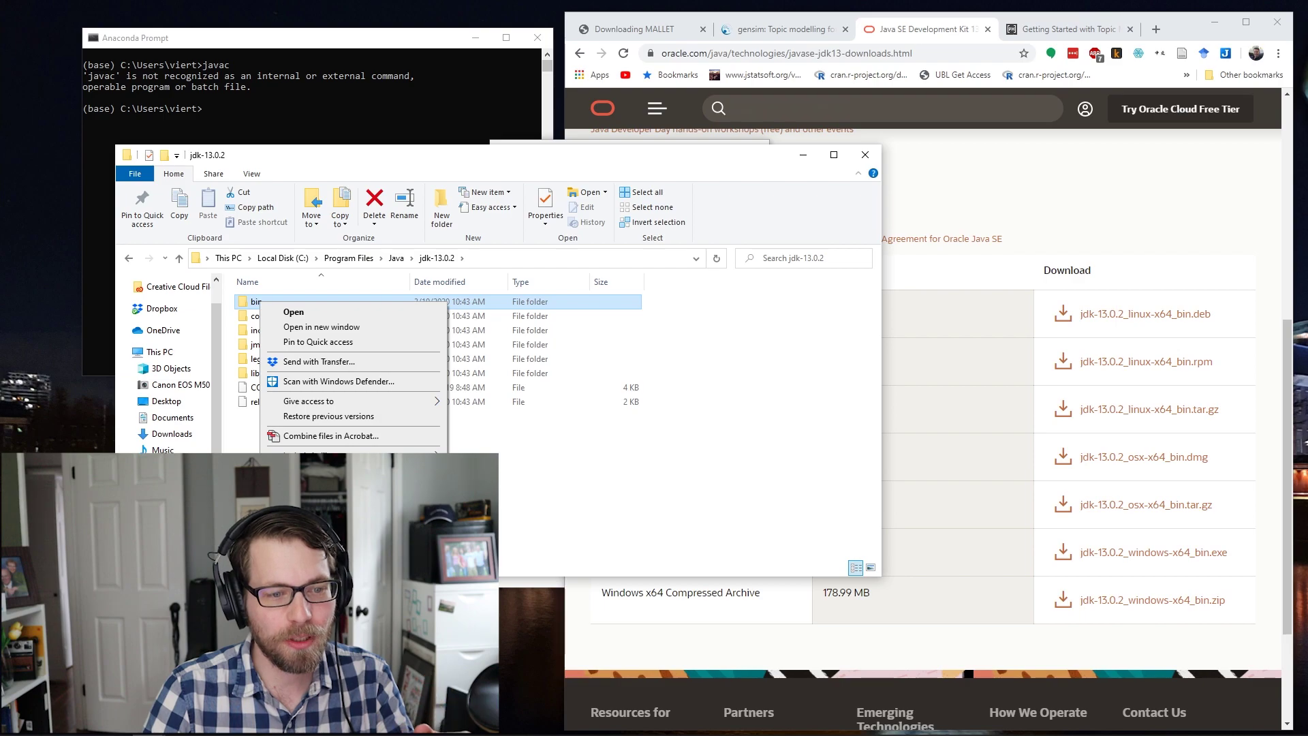
click(293, 595)
drag(438, 408, 341, 409)
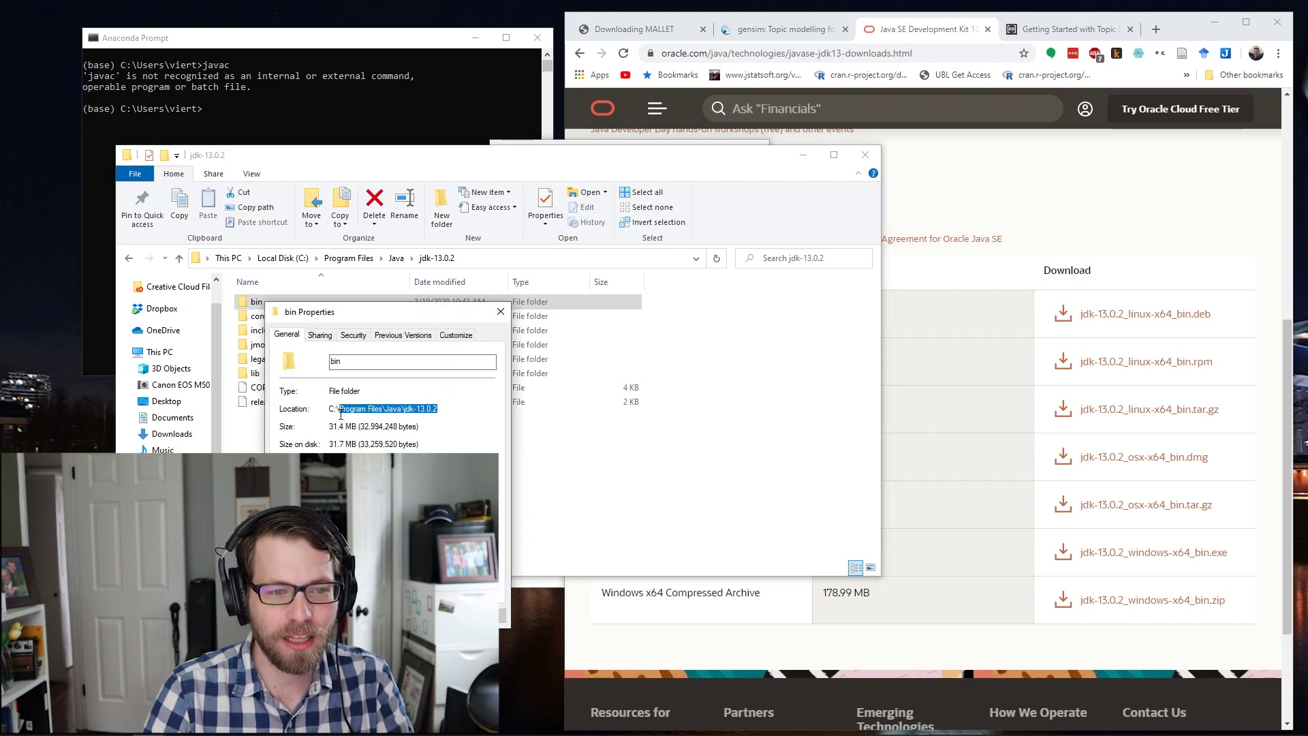
click(579, 145)
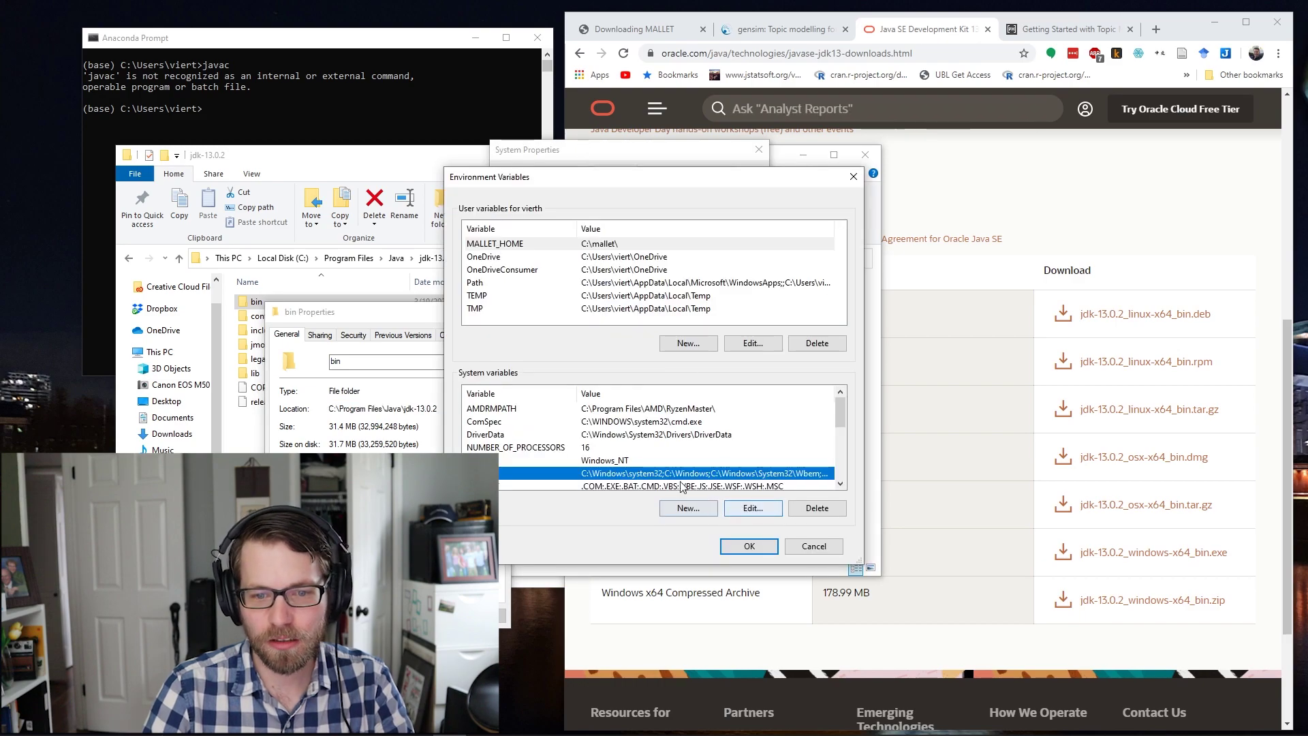
- Add C:\Program Files\Java\jdk-13.0.2\bin as a new entry in the system Path
click(749, 508)
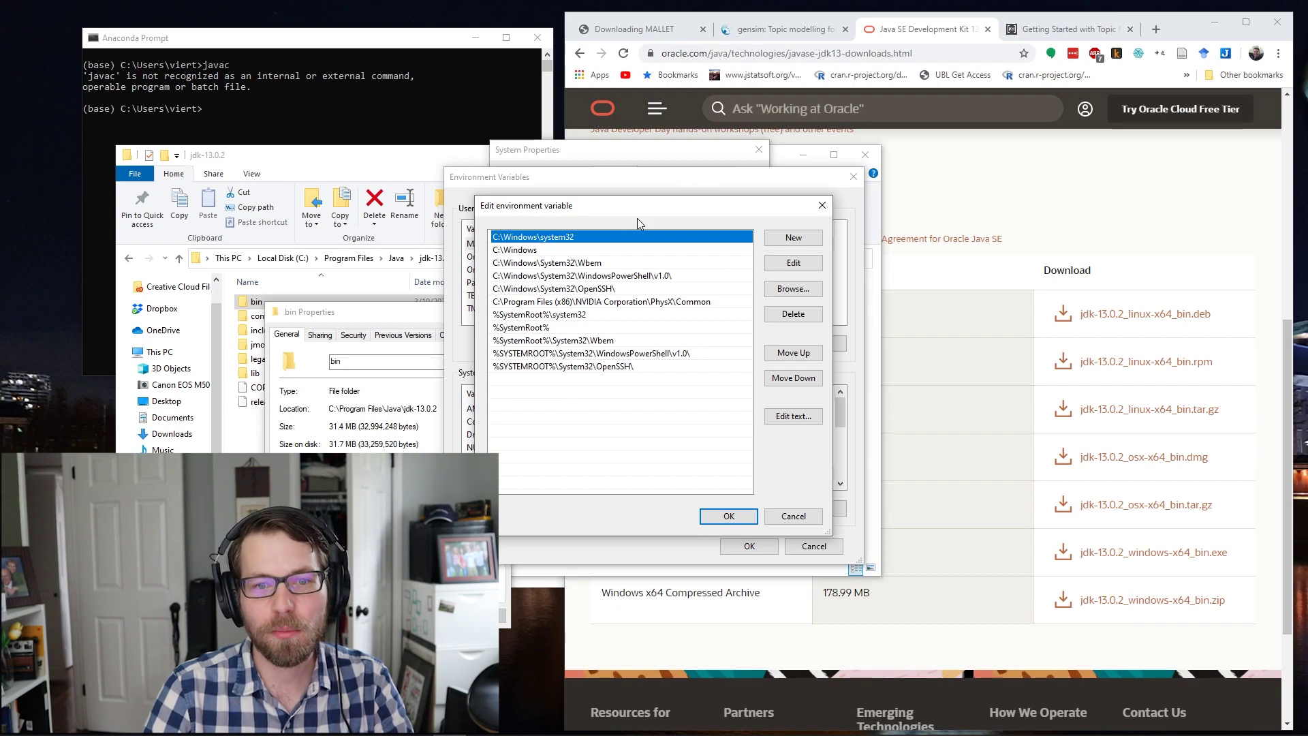
click(796, 241)
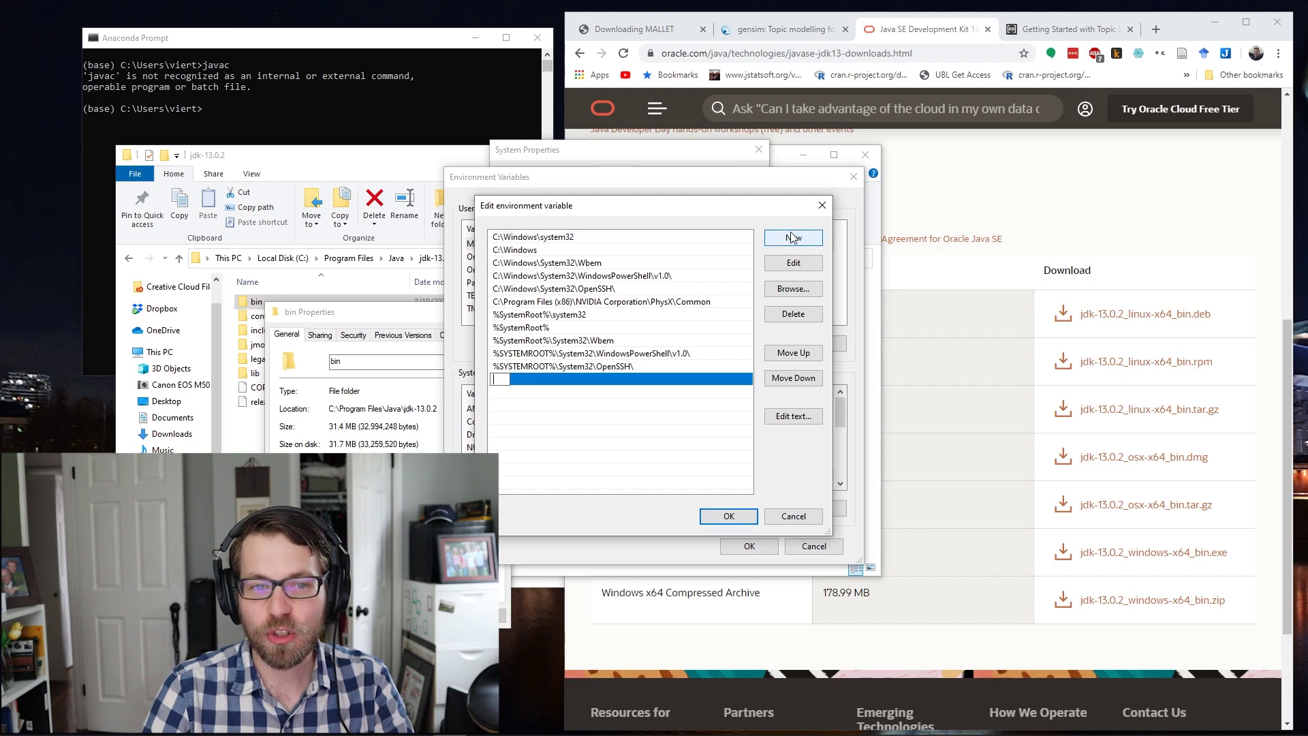
text(C:\Program Files\Java\jdk-13.0.2)
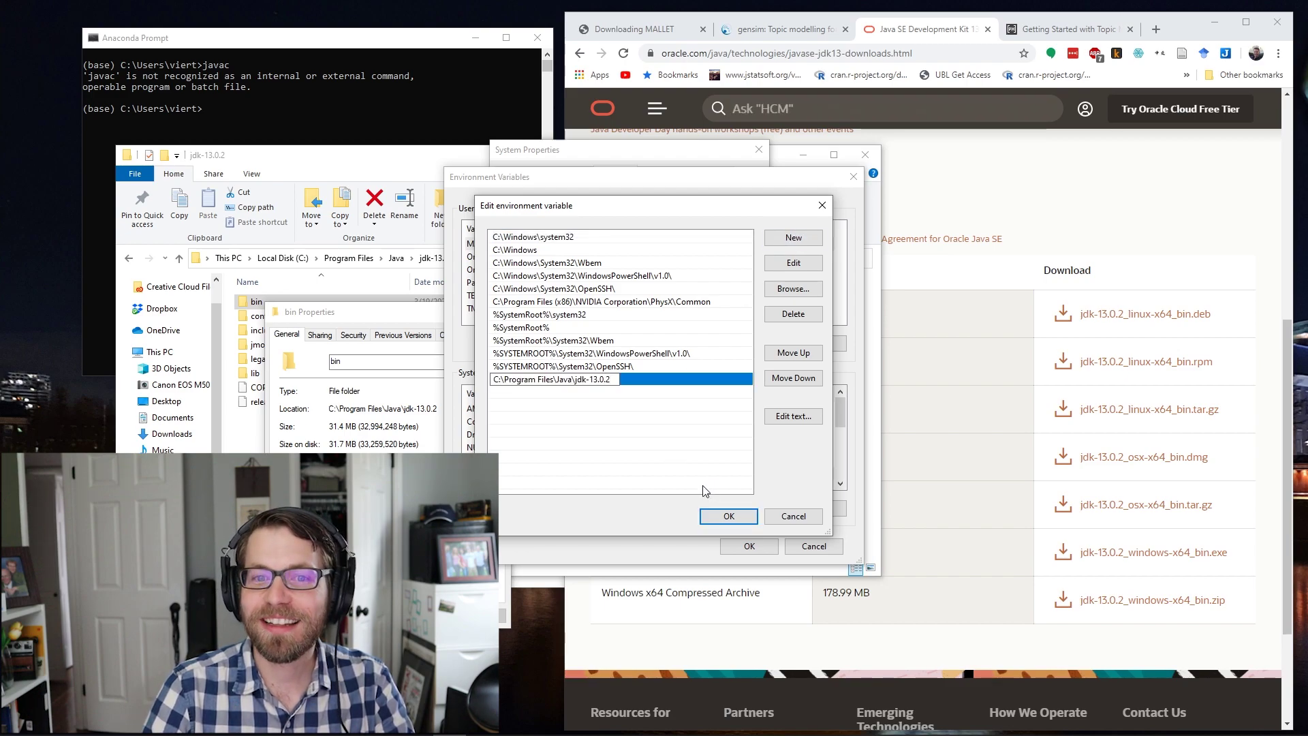
text(in)
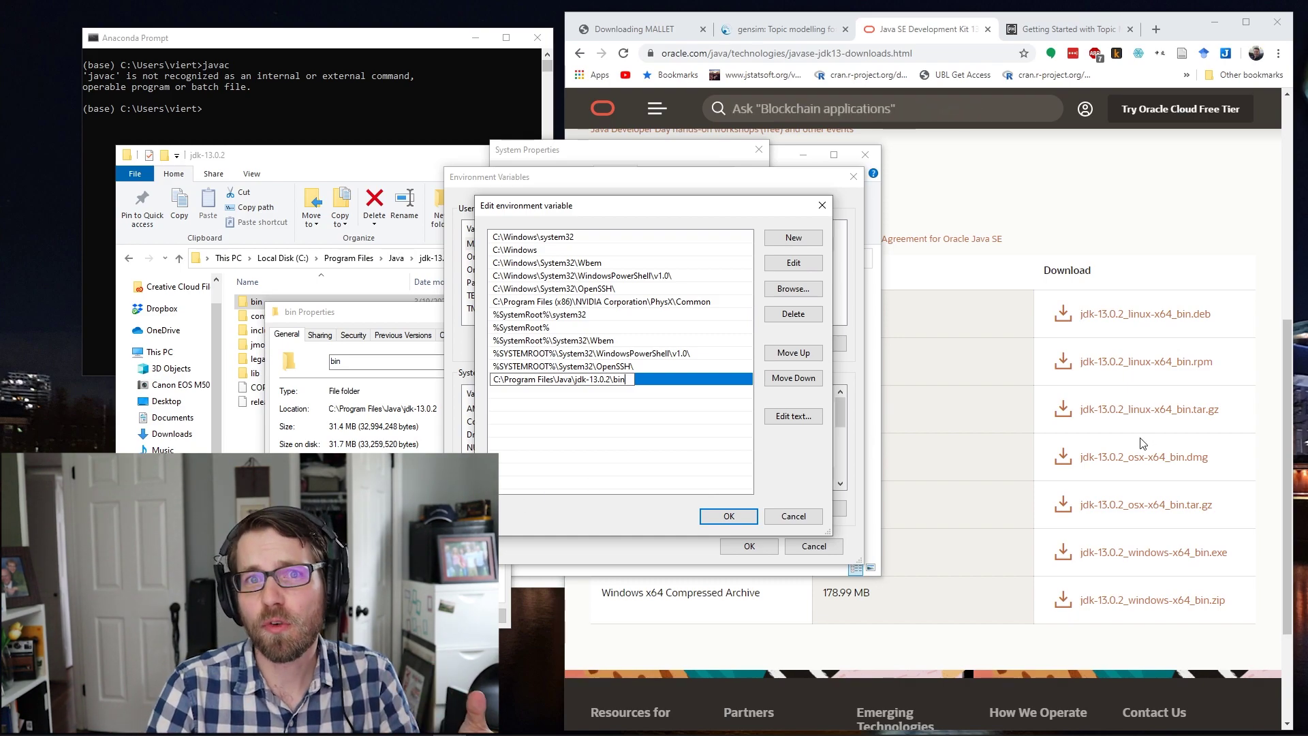
click(728, 516)
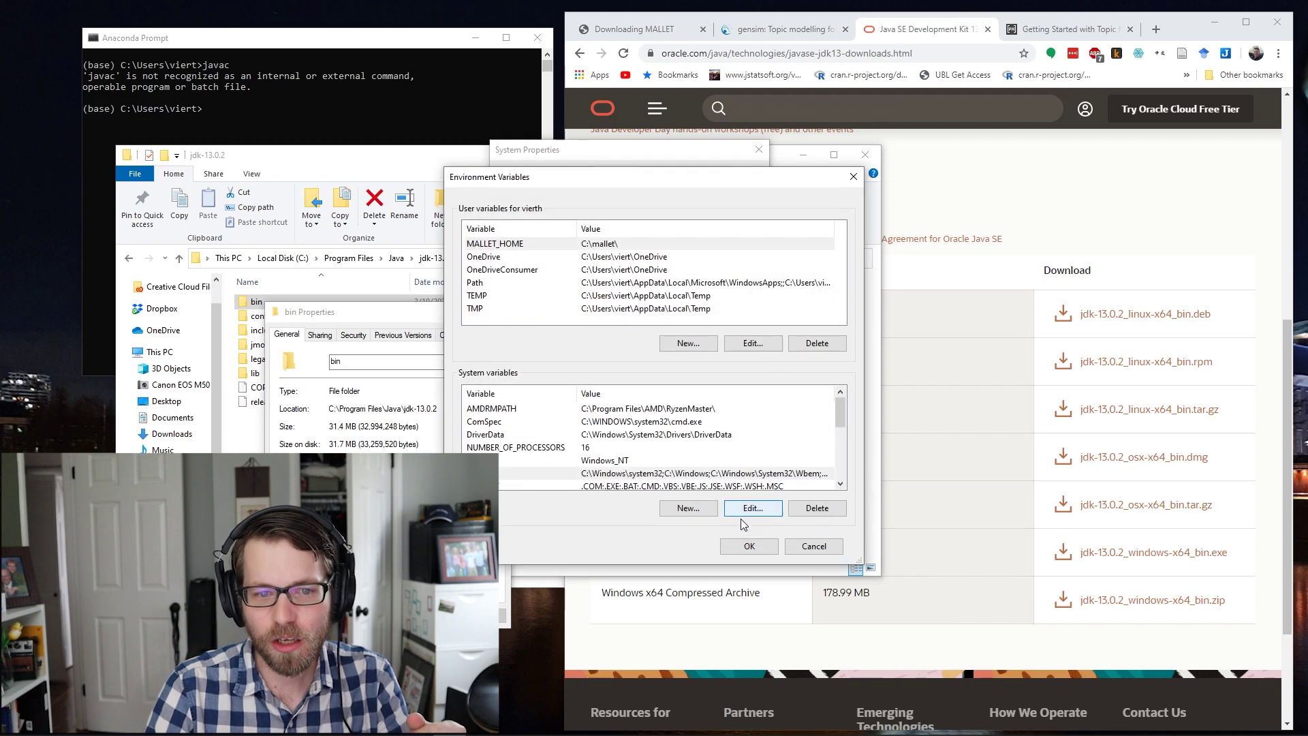
- Close Environment Variables, System Properties, bin Properties and the old Anaconda Prompt, then start a fresh prompt
click(753, 553)
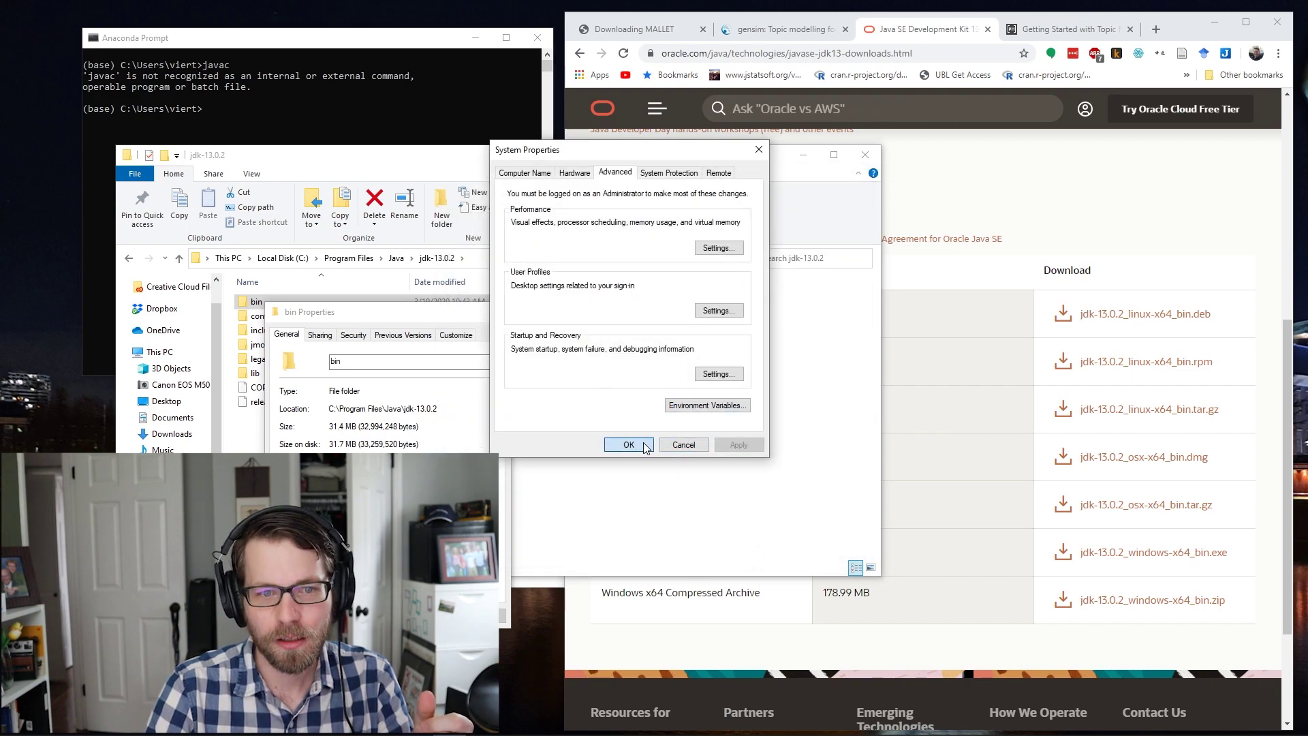
click(622, 443)
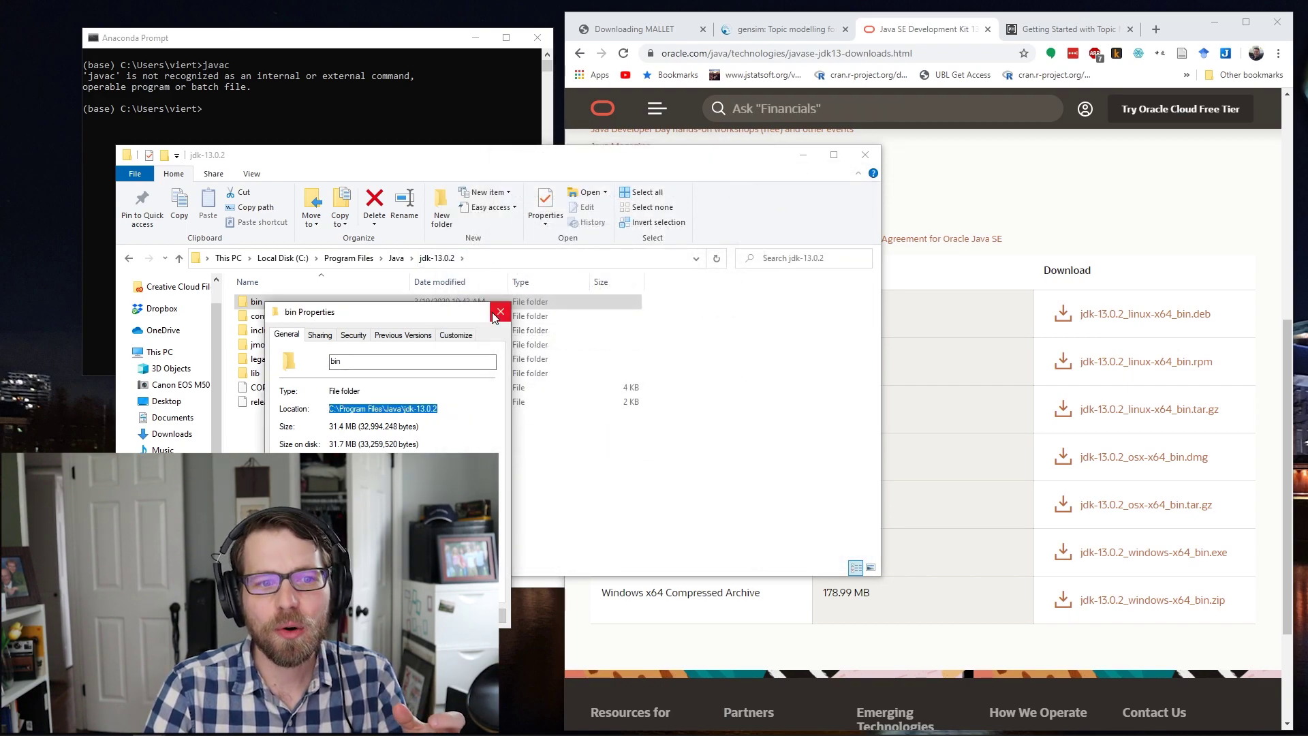
click(501, 311)
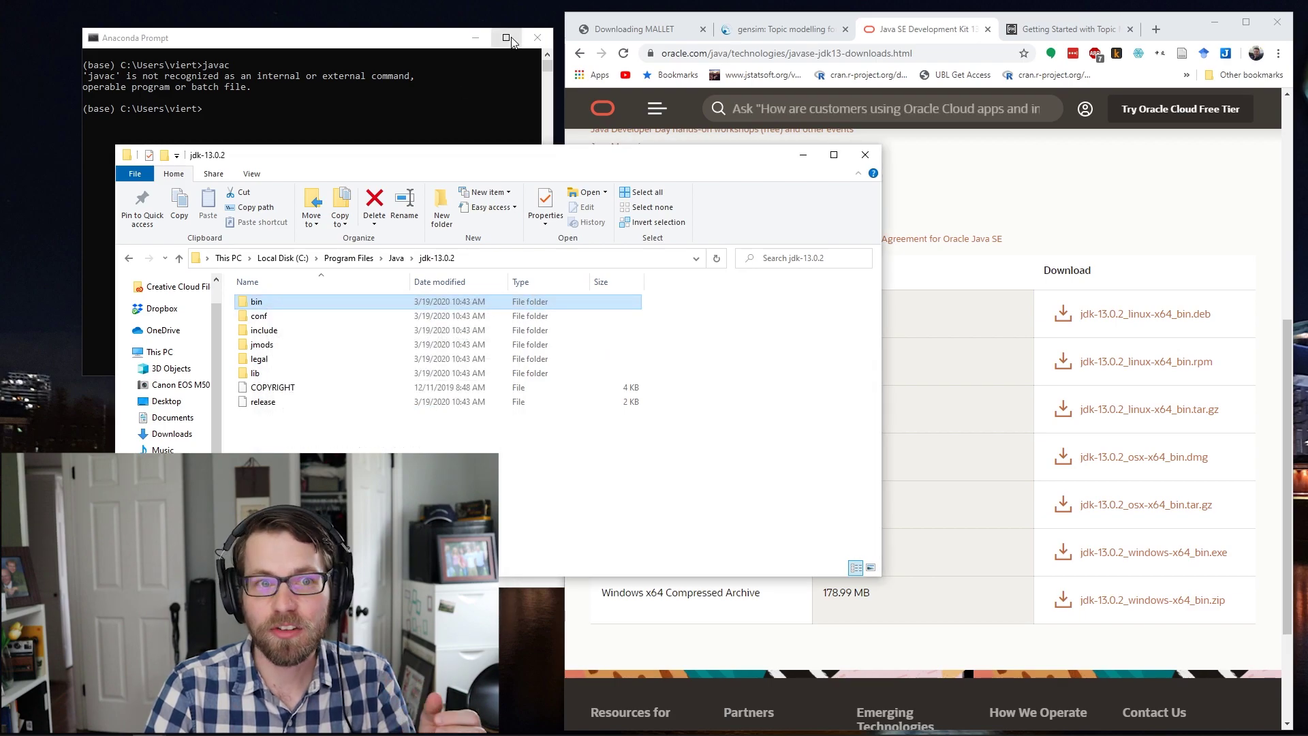
click(476, 36)
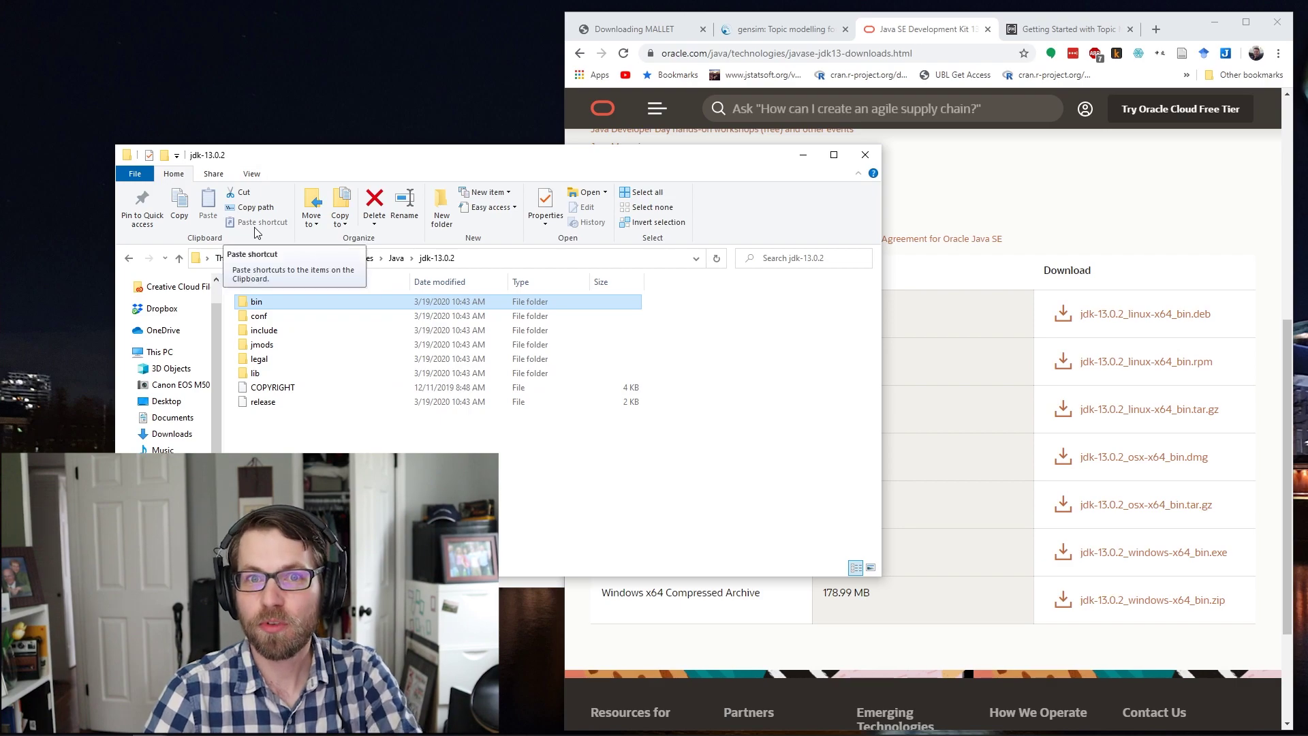
click(31, 732)
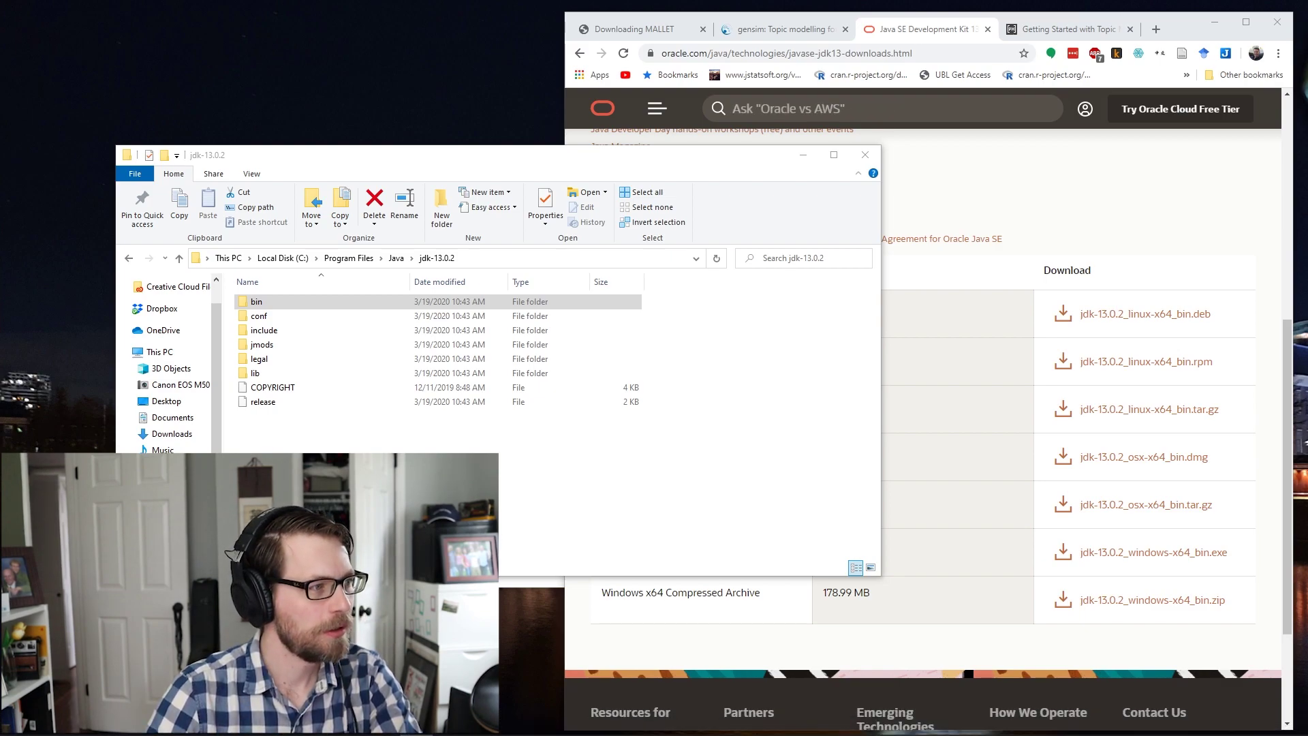
- In the new Anaconda Prompt, run javac to confirm Java is recognized
drag(199, 117, 489, 60)
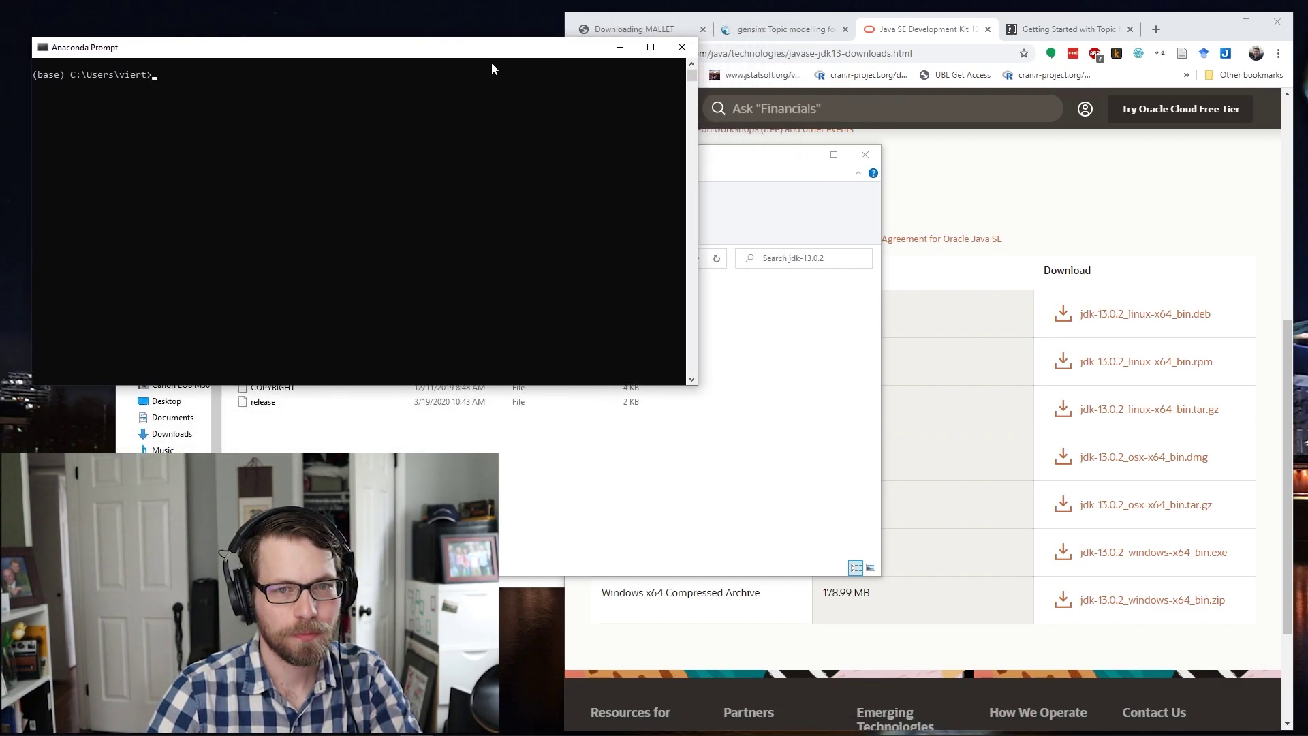
text(javac)
key(Return)
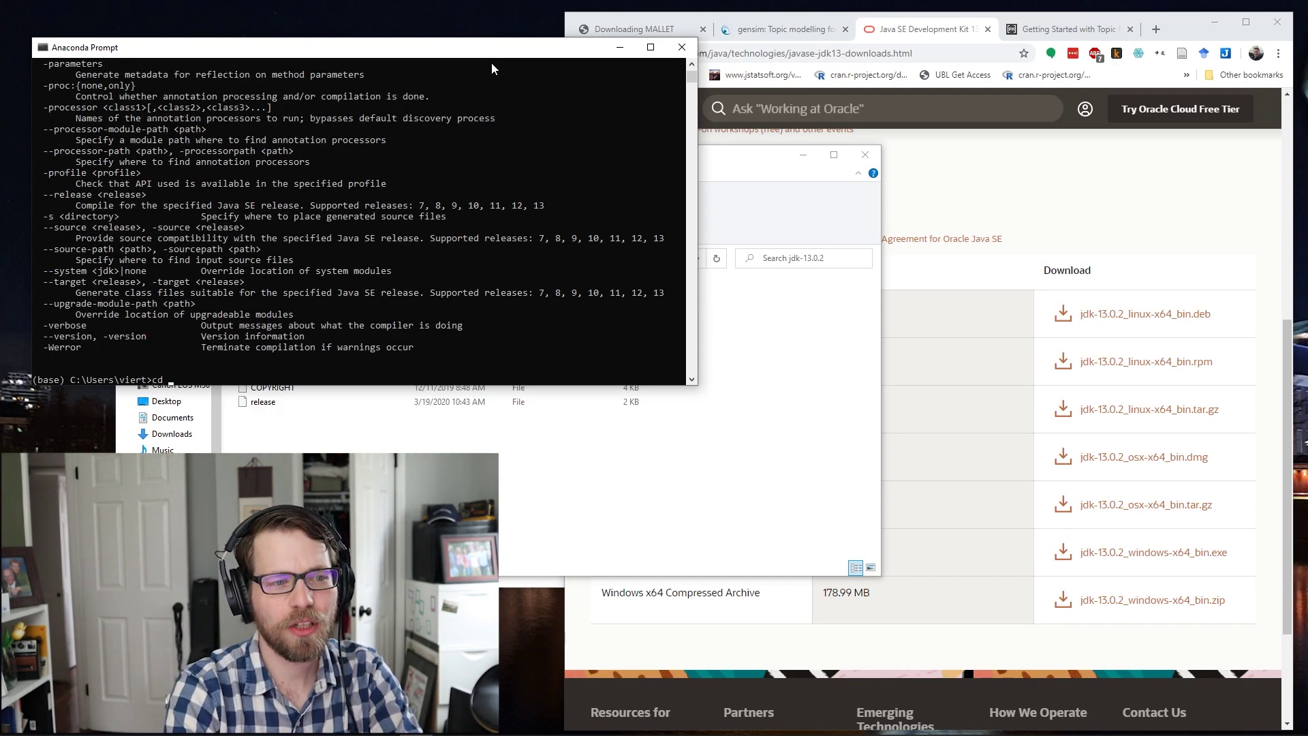
- Change the working directory to C:\mallet and enter bin\mallet
text(C:\)
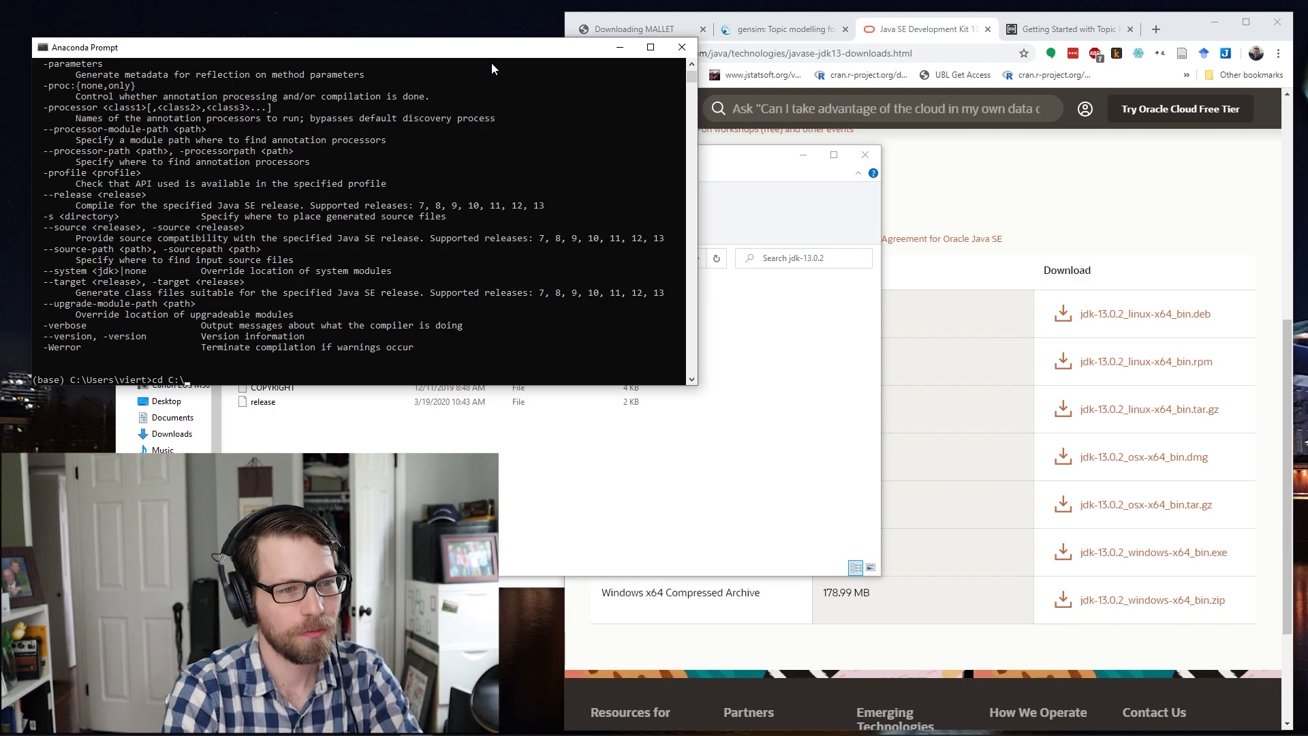
text(am)
key(BackSpace)
key(BackSpace)
text(mallet)
key(Return)
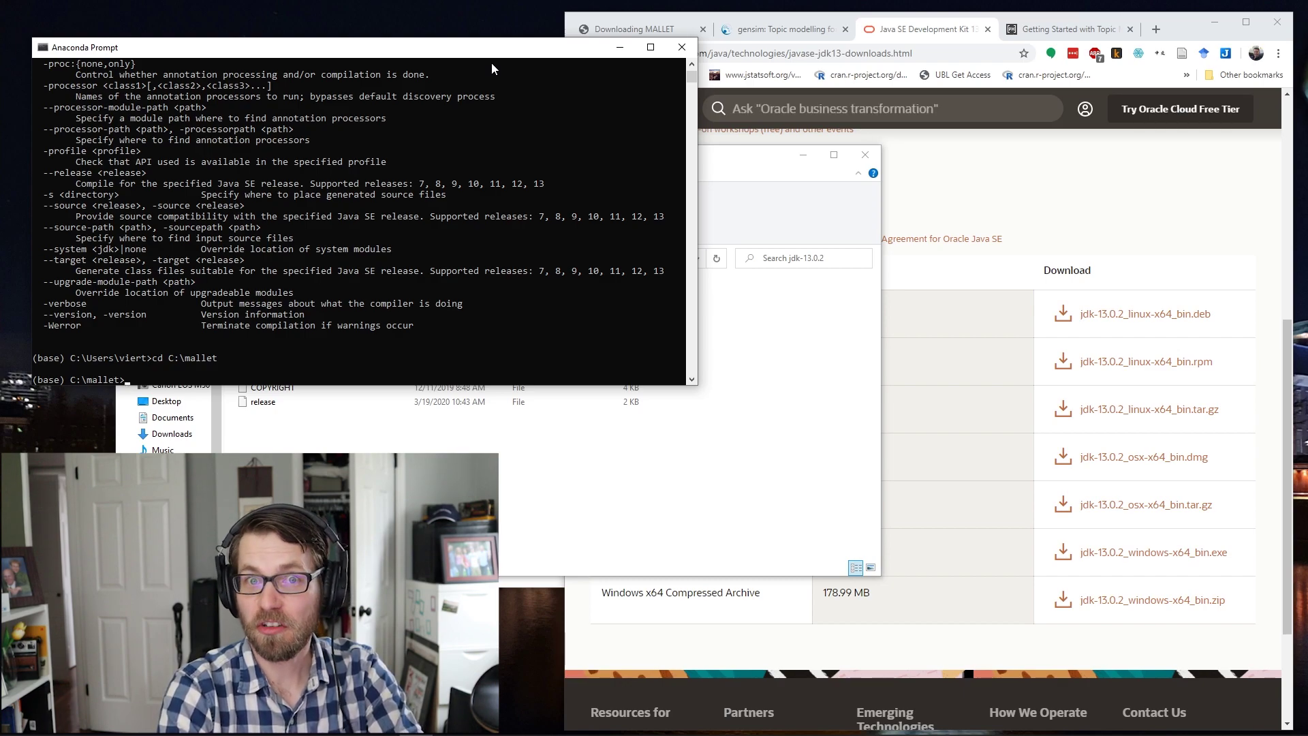
text(bin\)
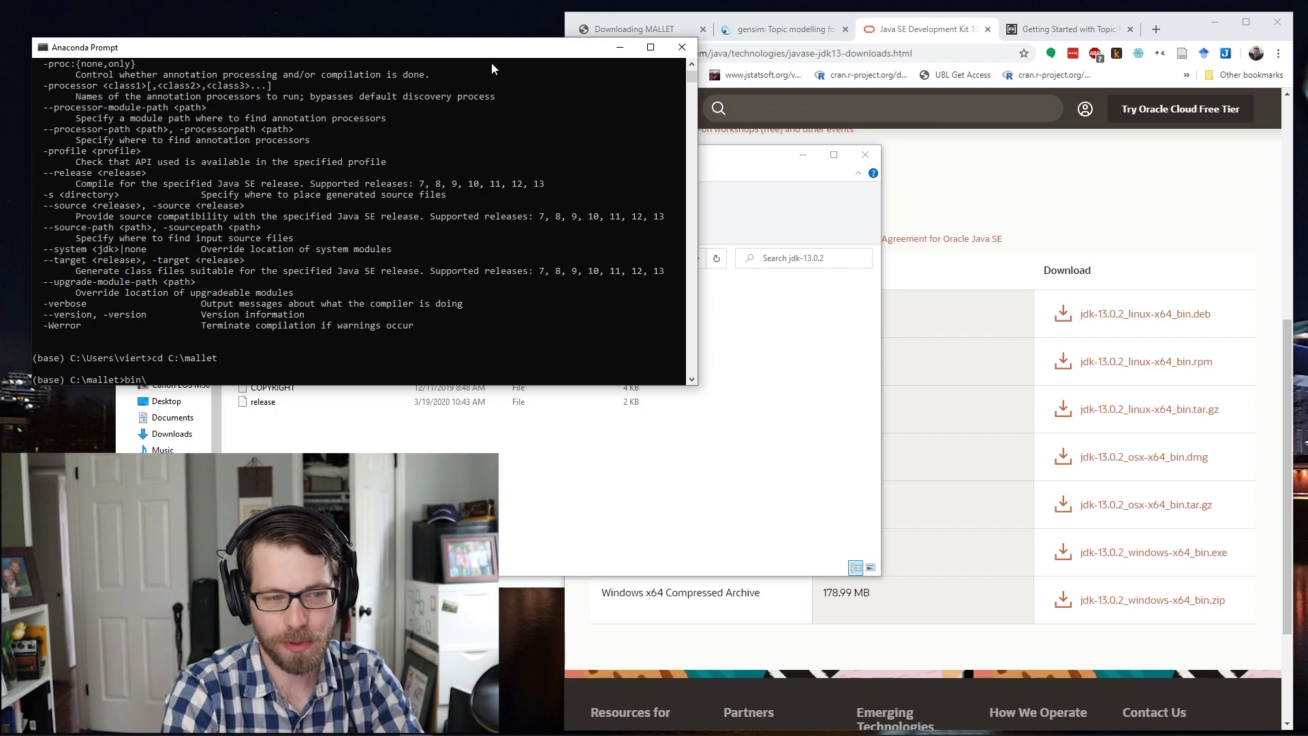
text(mallet)
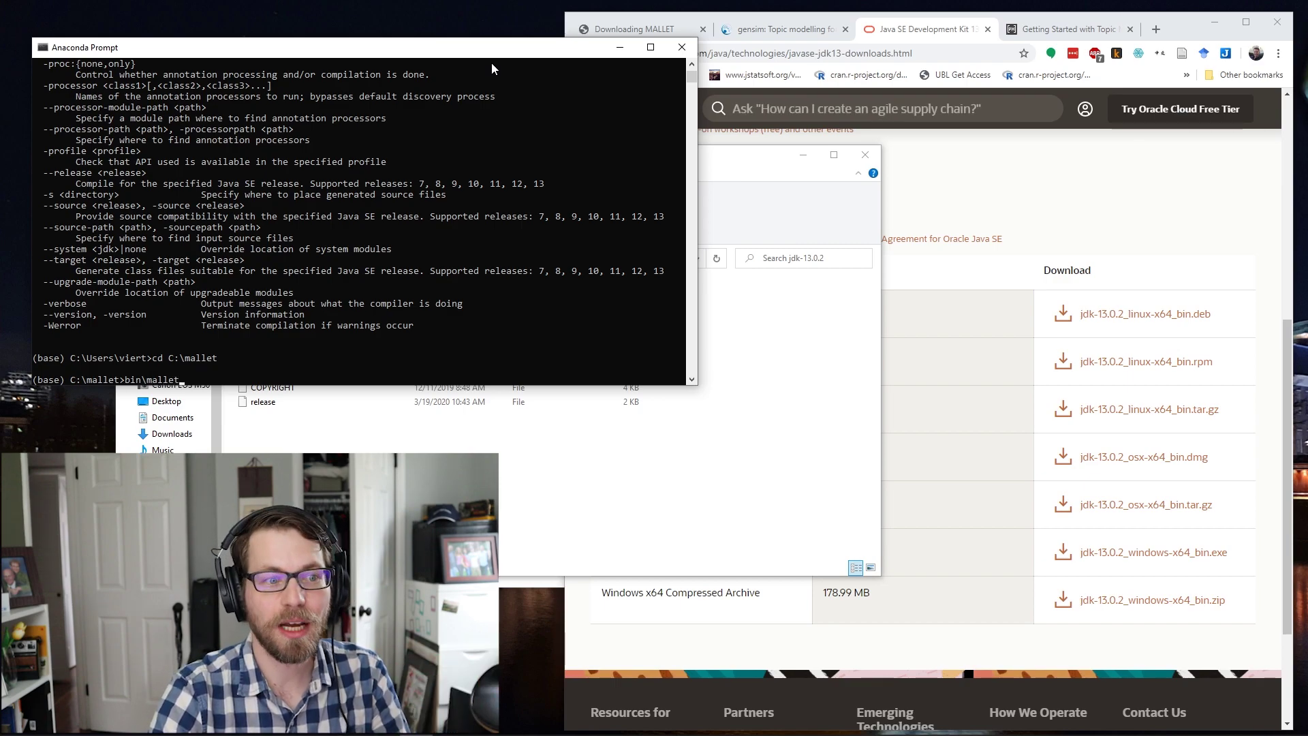
- Run bin\mallet to list MALLET 2.0 commands like import-dir and train-topics
key(Return)
text(bin)
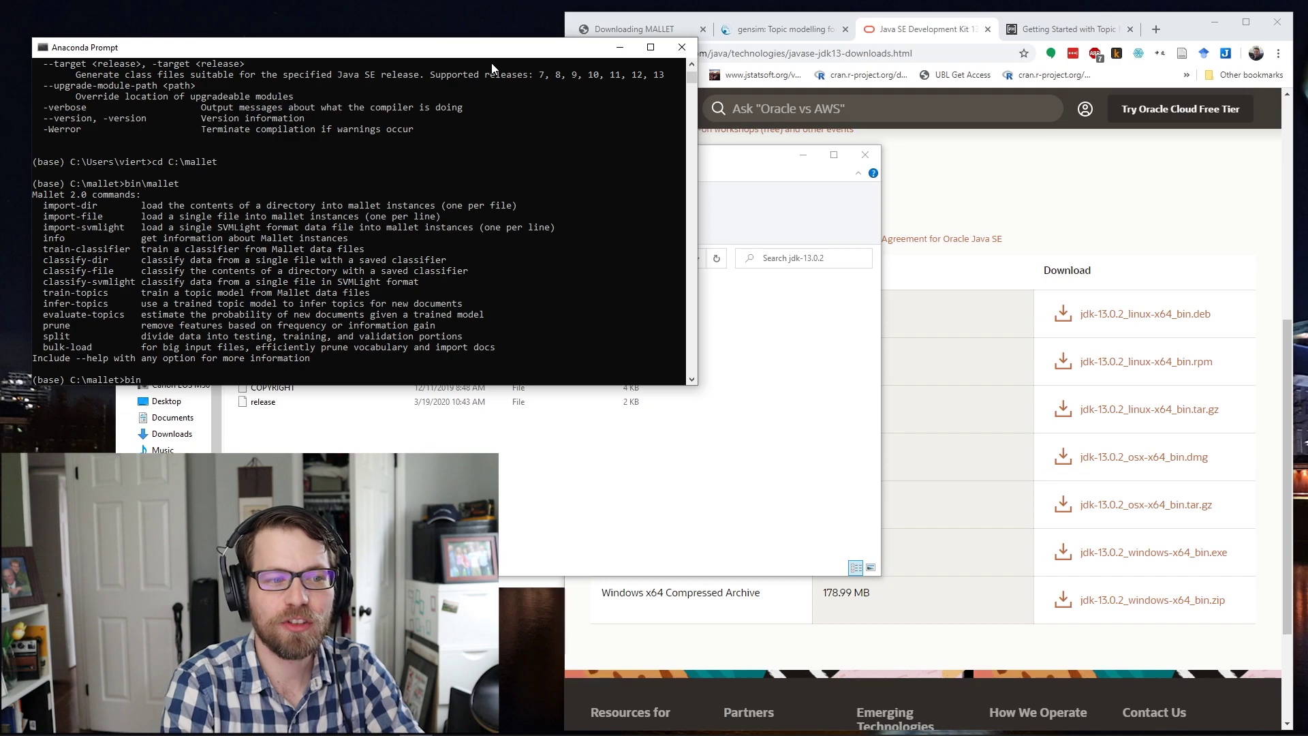
key(BackSpace)
key(BackSpace)
key(BackSpace)
text(.)
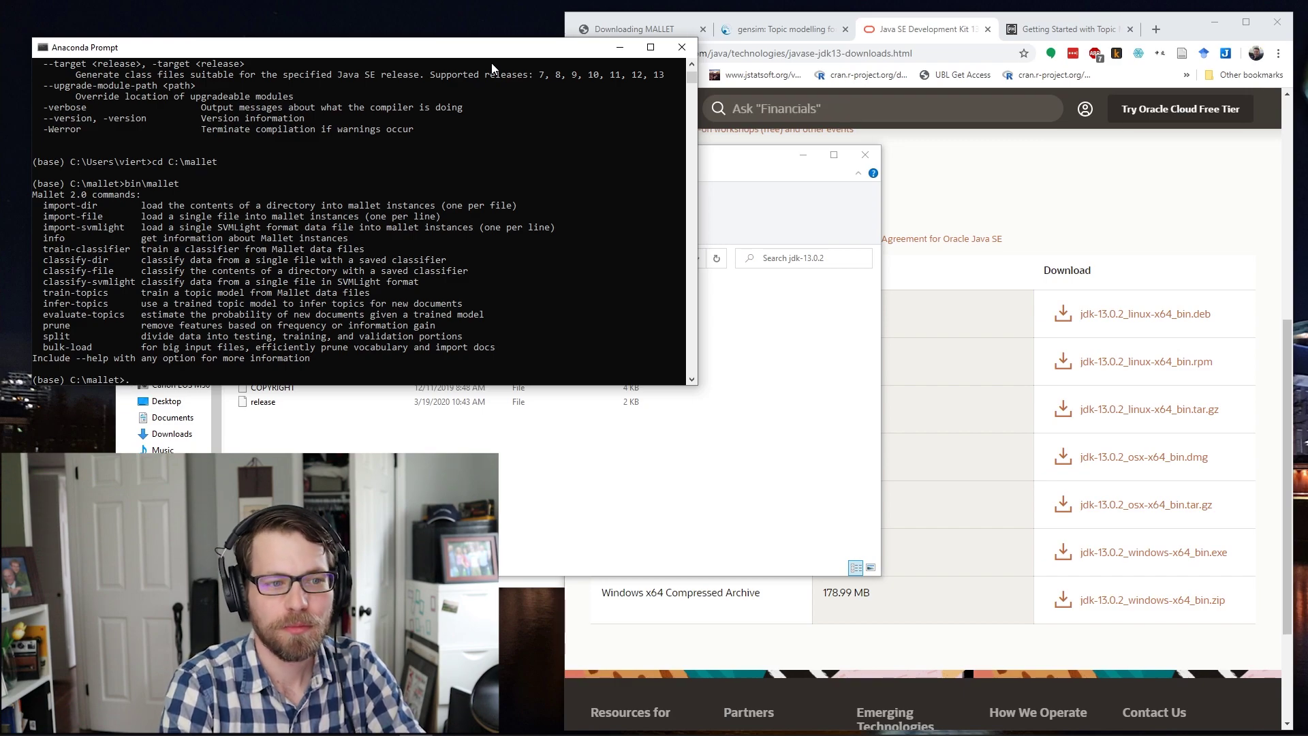
text(/bin/mallet)
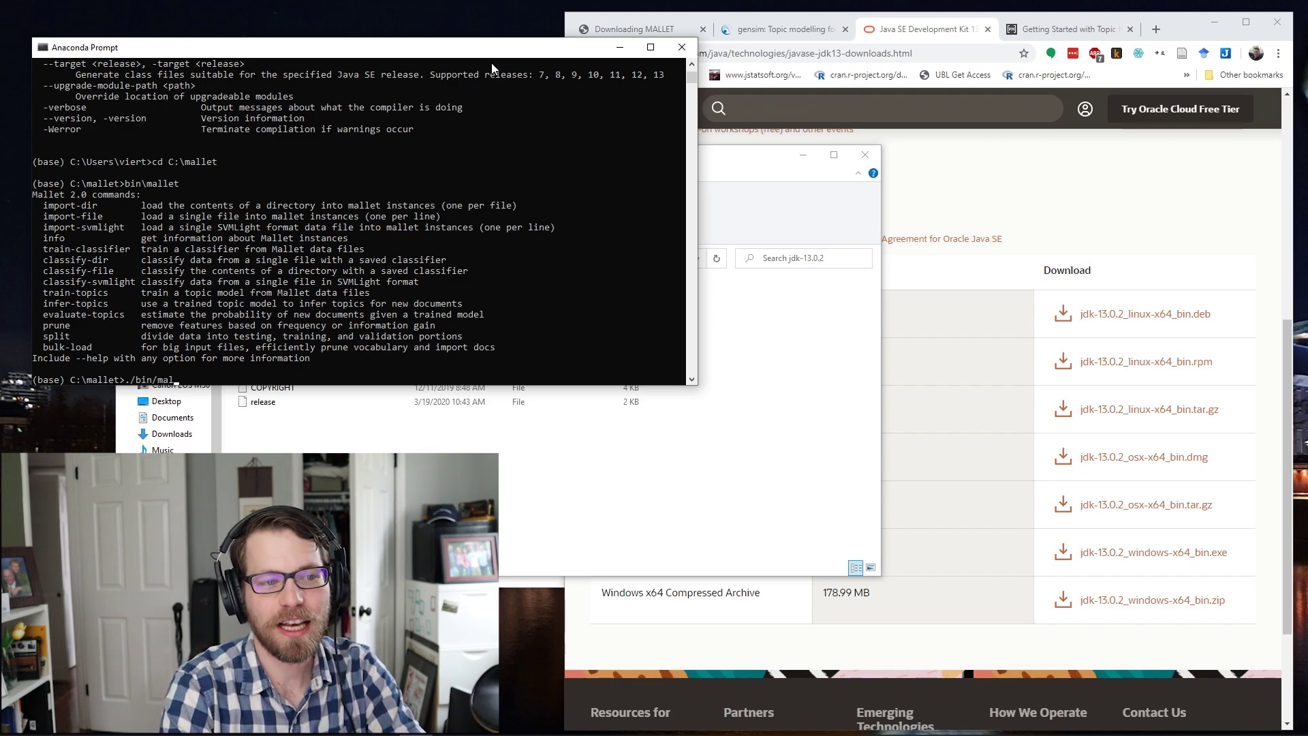